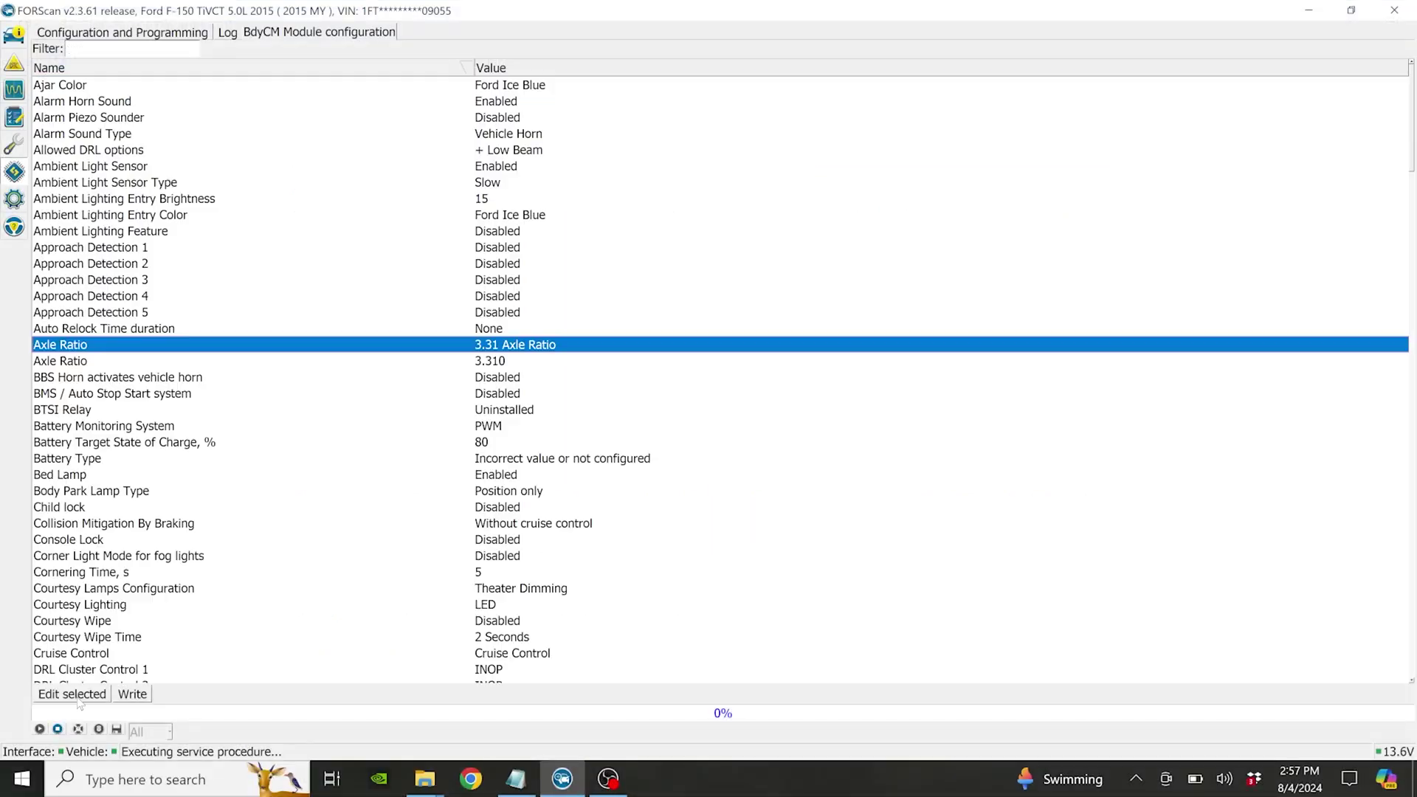
Bring up the Axle Ratio parameter's settings listing its available ratio values
{"action": "left_click", "coordinate": [73, 694]}
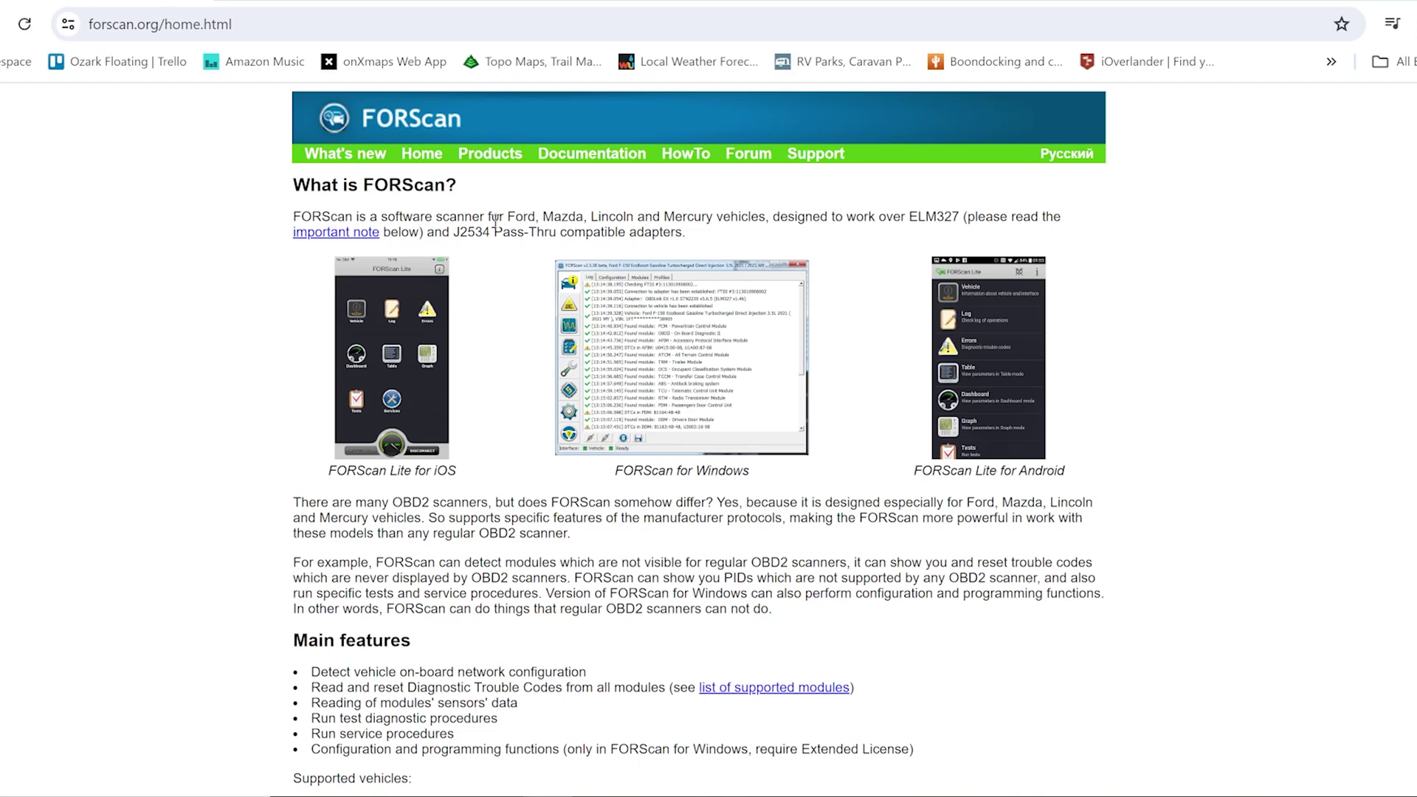
Go to the FORScan Products page to reach the trial Extended License request
{"action": "left_click", "coordinate": [502, 160]}
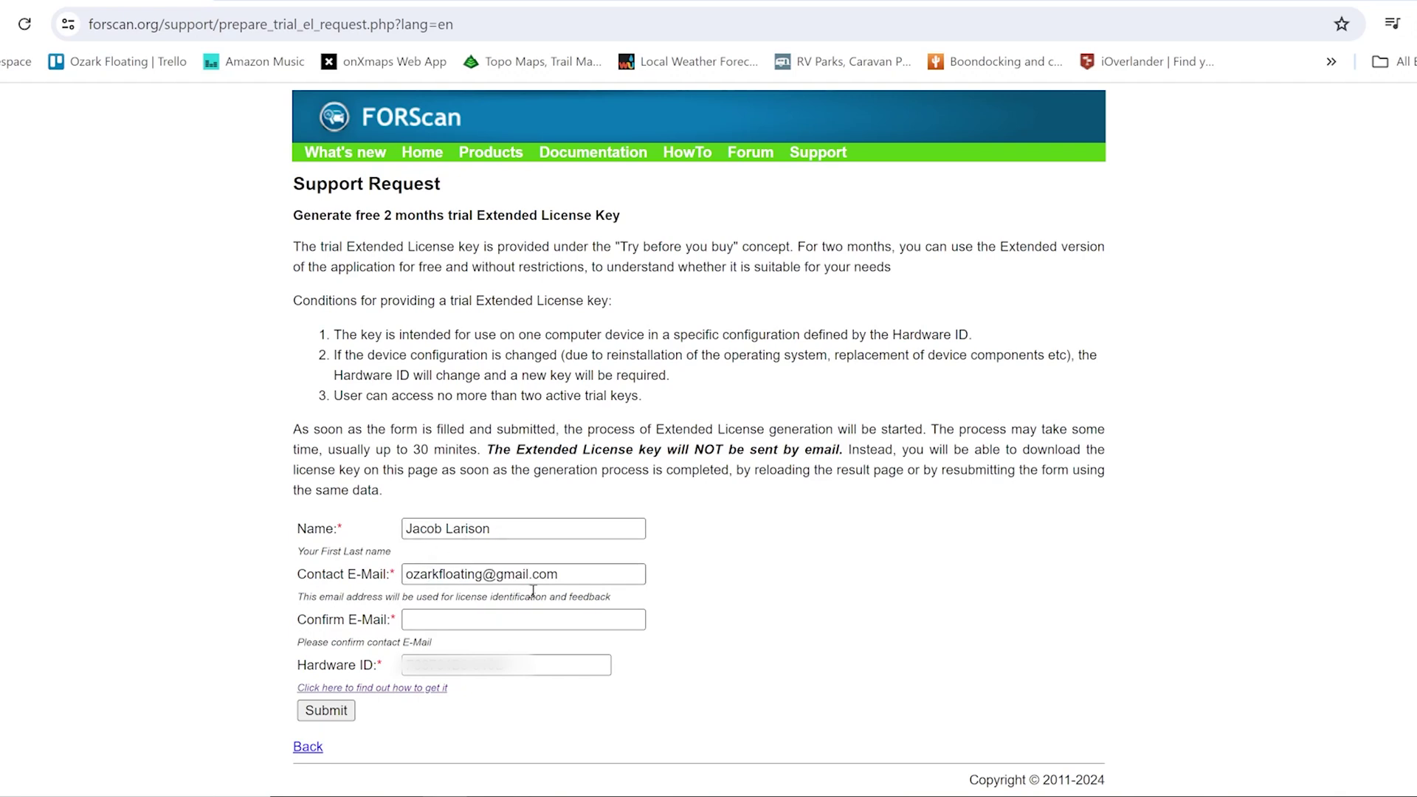
Confirm the contact e-mail with the suggested address and open the Hardware ID guide
{"action": "left_click", "coordinate": [447, 619]}
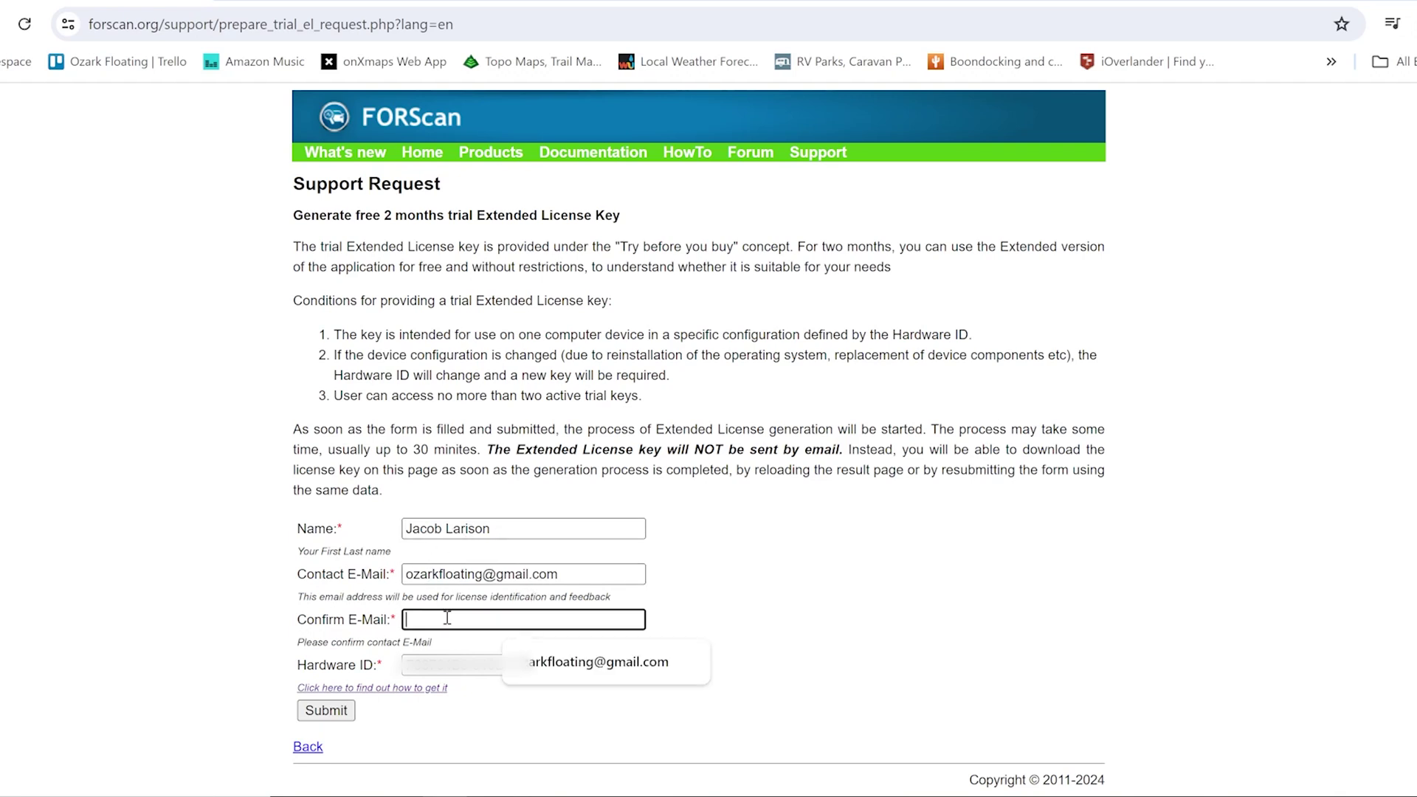
{"action": "key", "text": "Down"}
{"action": "key", "text": "Return"}
{"action": "left_click", "coordinate": [566, 673]}
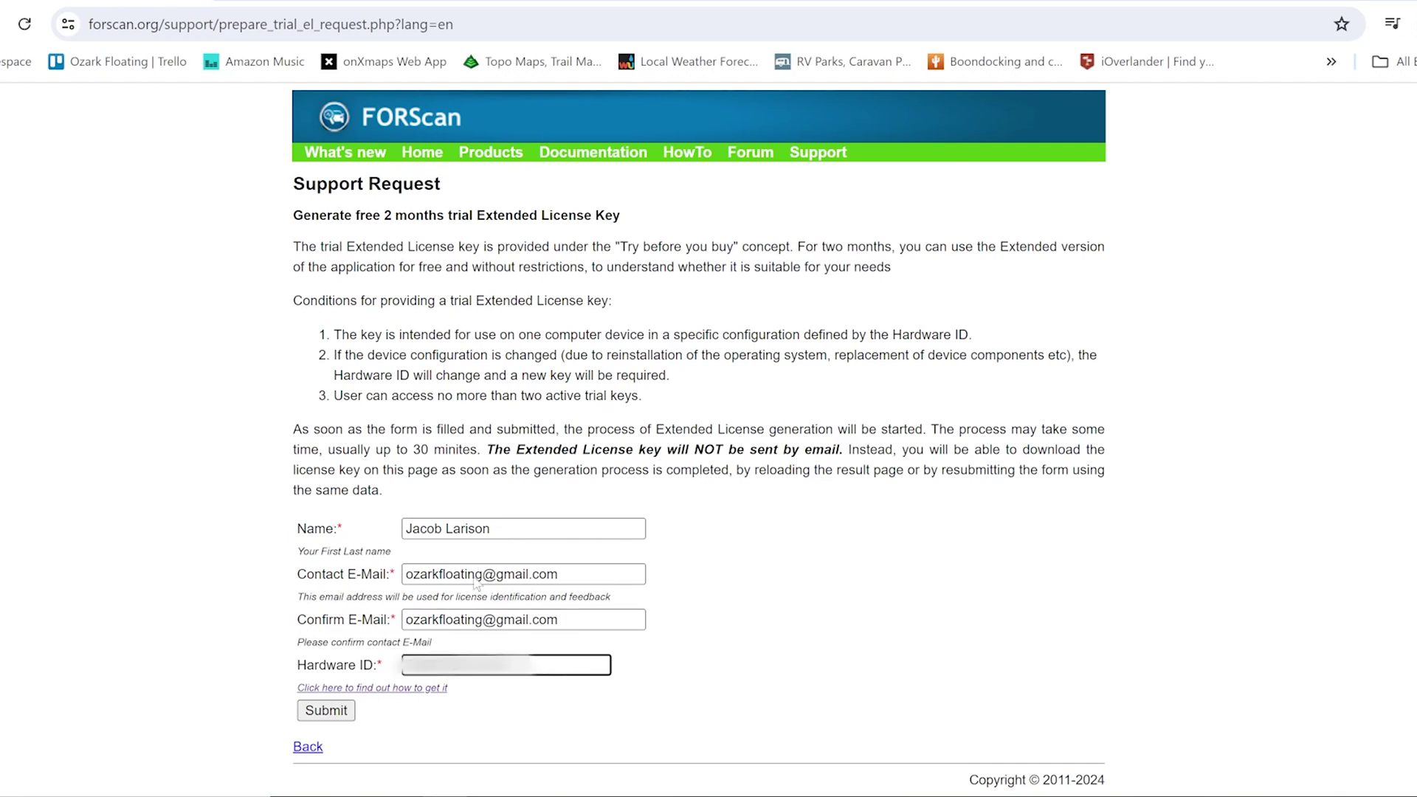
{"action": "left_click", "coordinate": [381, 689]}
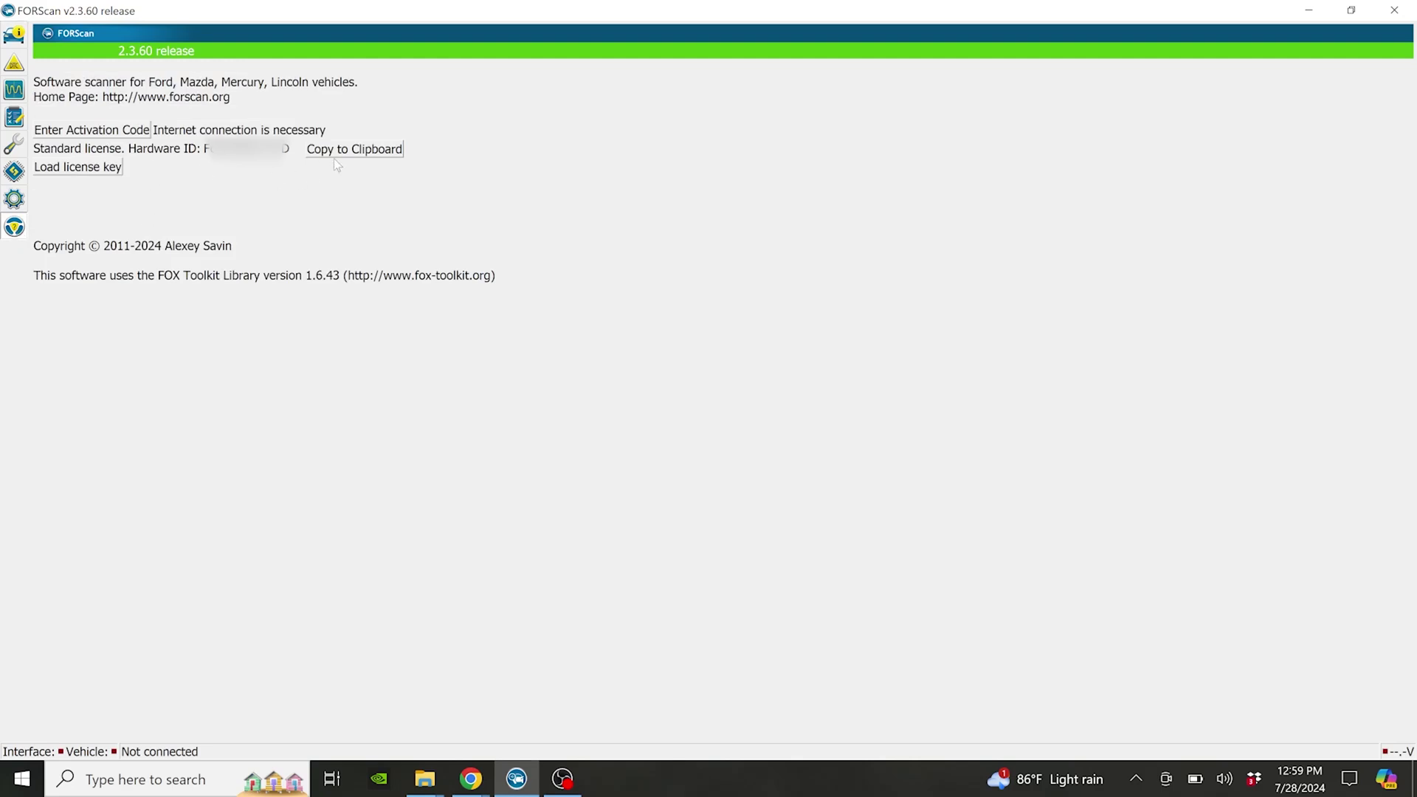
Paste this computer's copied Hardware ID into the request form and submit it
{"action": "left_click", "coordinate": [362, 160]}
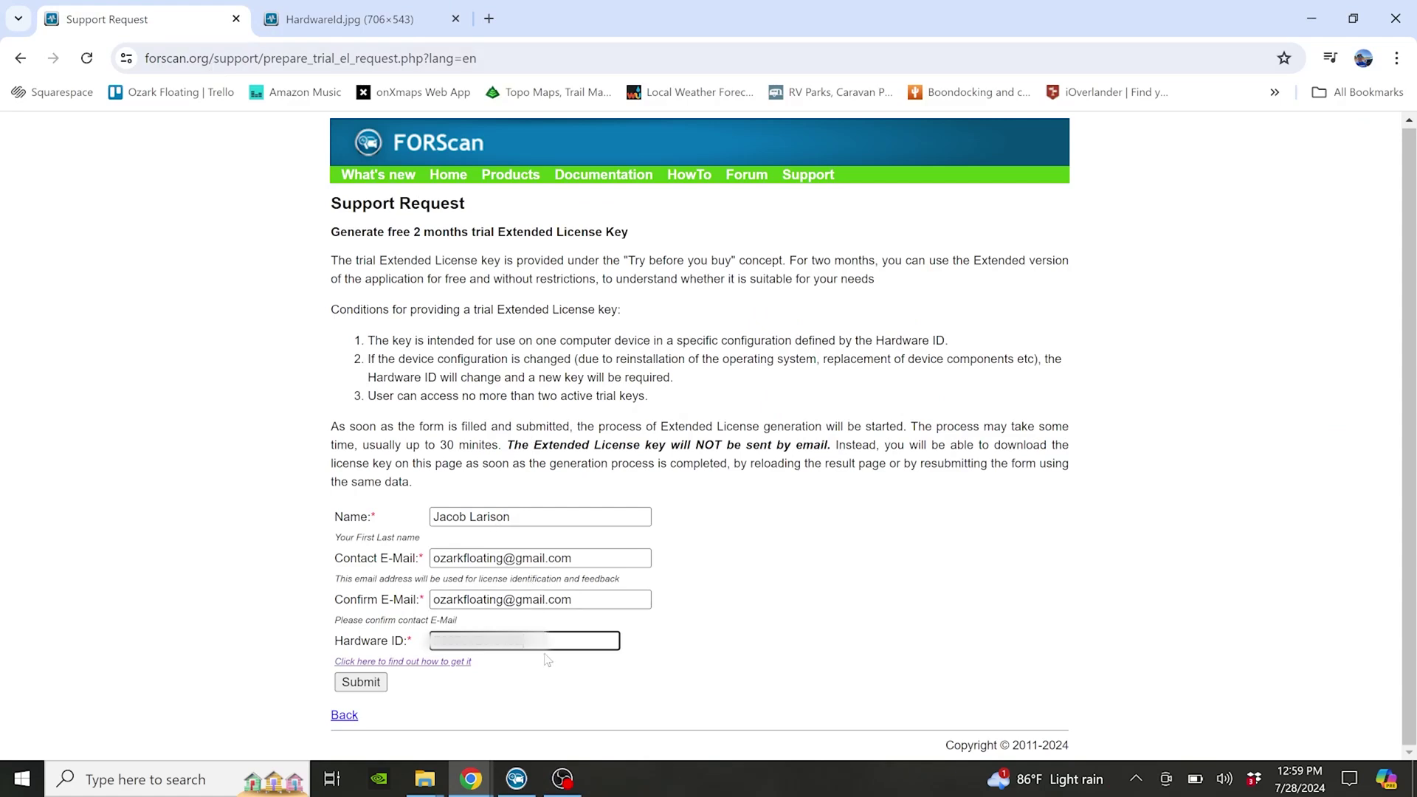
{"action": "left_click_drag", "start_coordinate": [548, 640], "coordinate": [408, 655]}
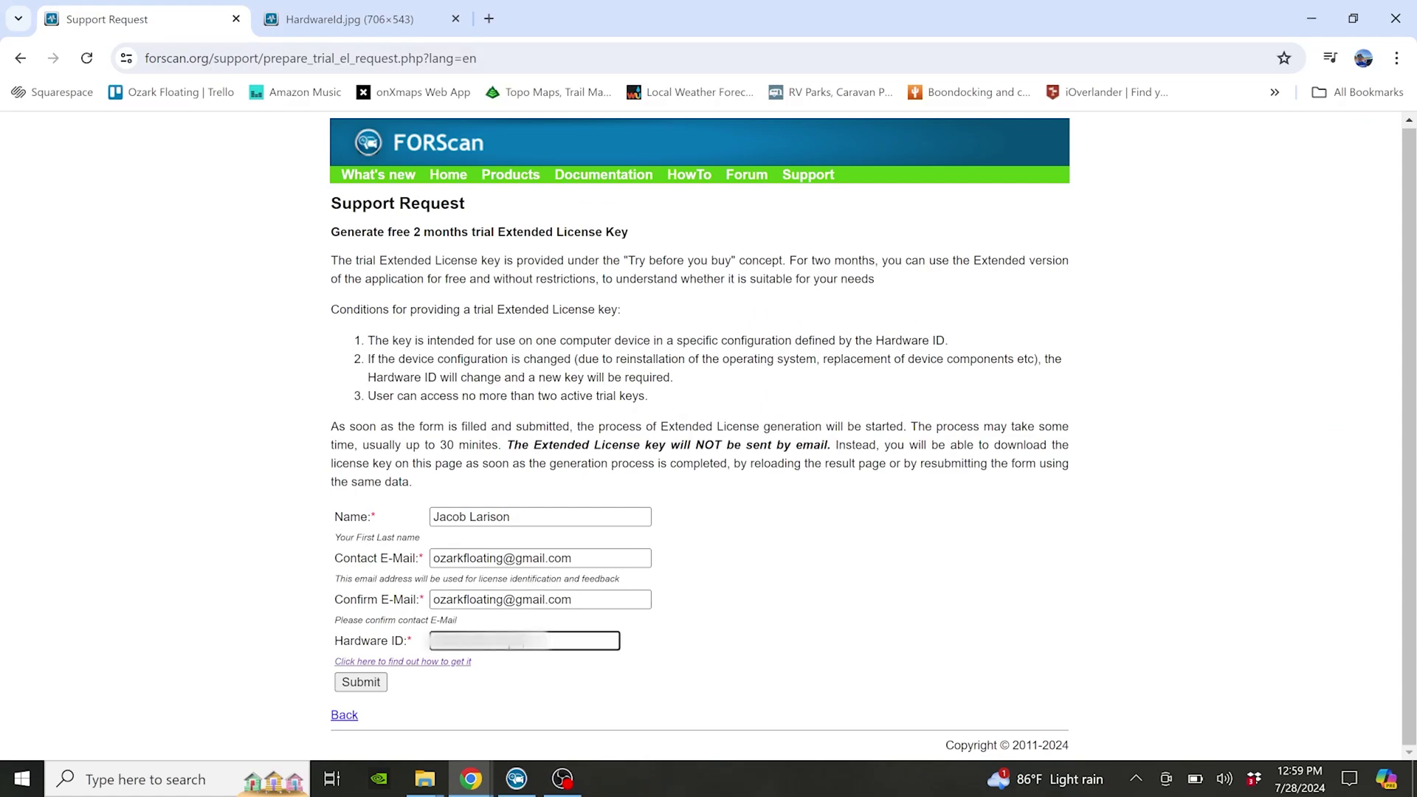
{"action": "key", "text": "ctrl+v"}
{"action": "left_click", "coordinate": [408, 654]}
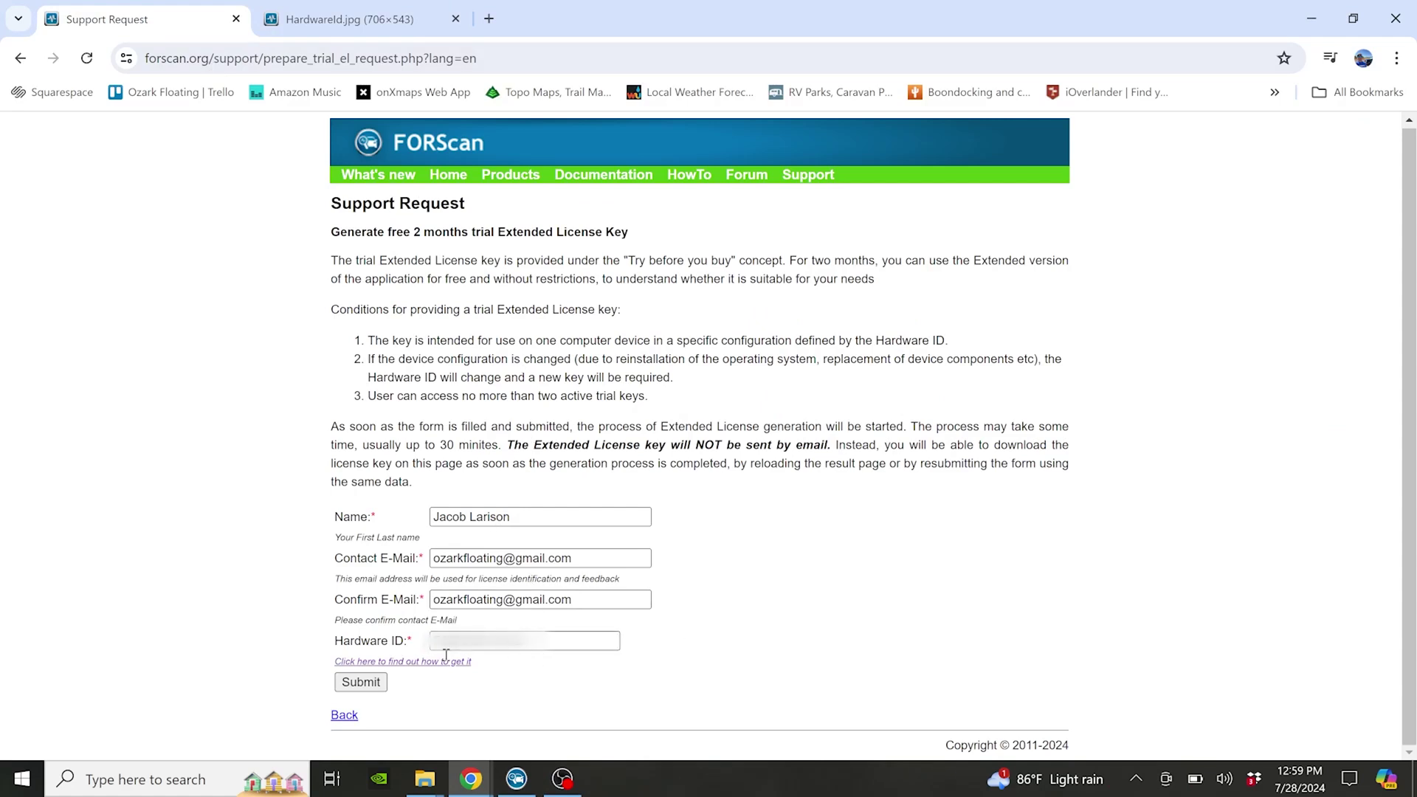
{"action": "left_click", "coordinate": [374, 686]}
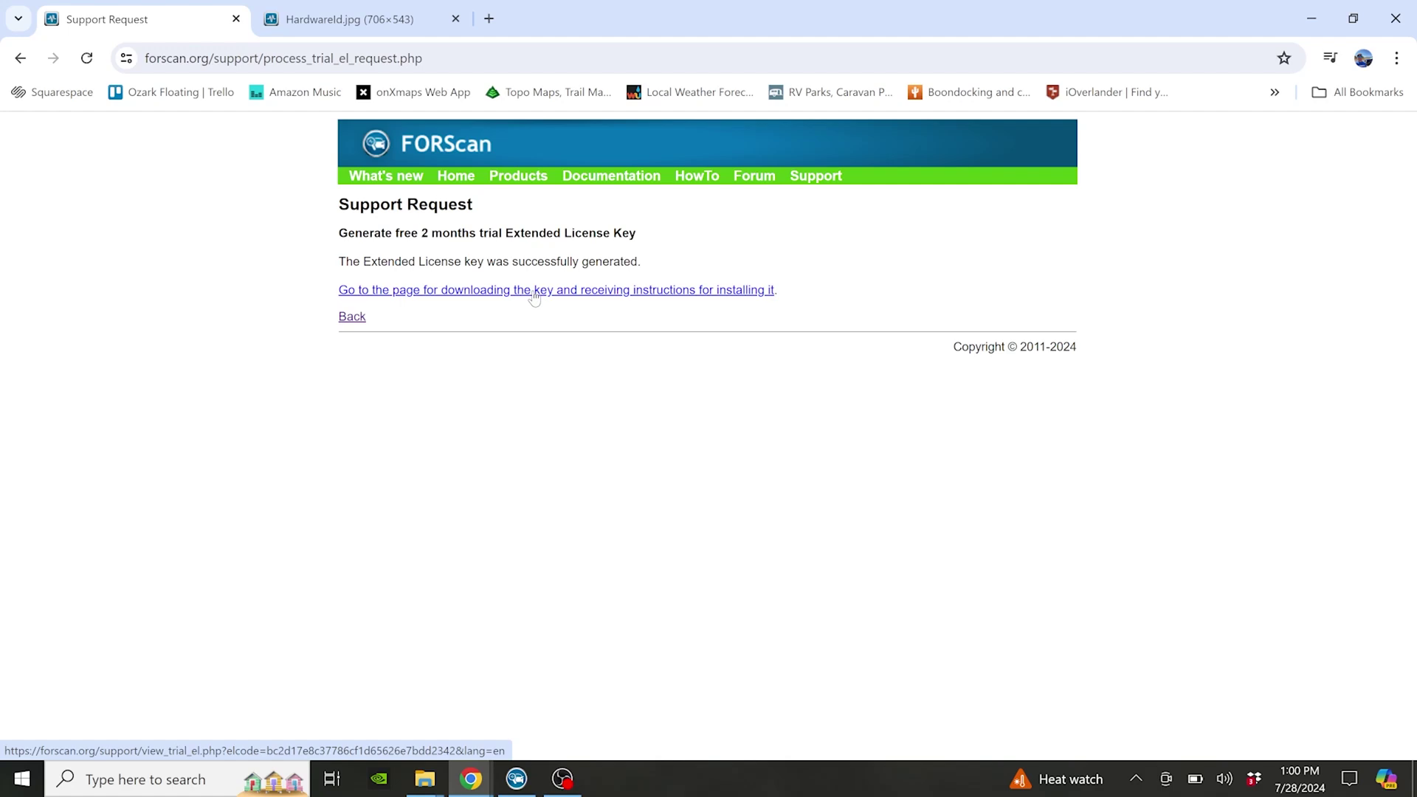
Download the generated FORScanLicense.key file into Downloads
{"action": "left_click", "coordinate": [534, 294]}
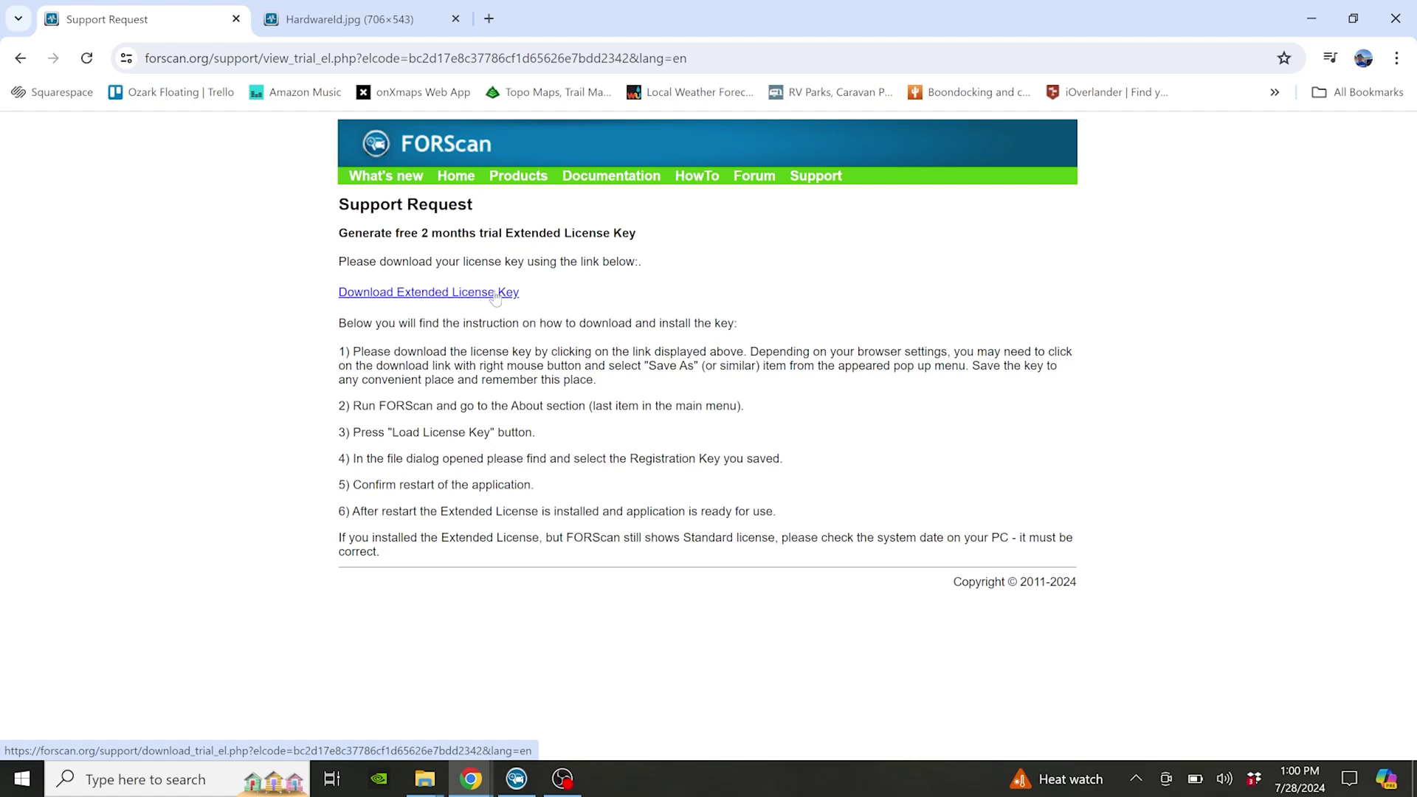
{"action": "left_click", "coordinate": [498, 293]}
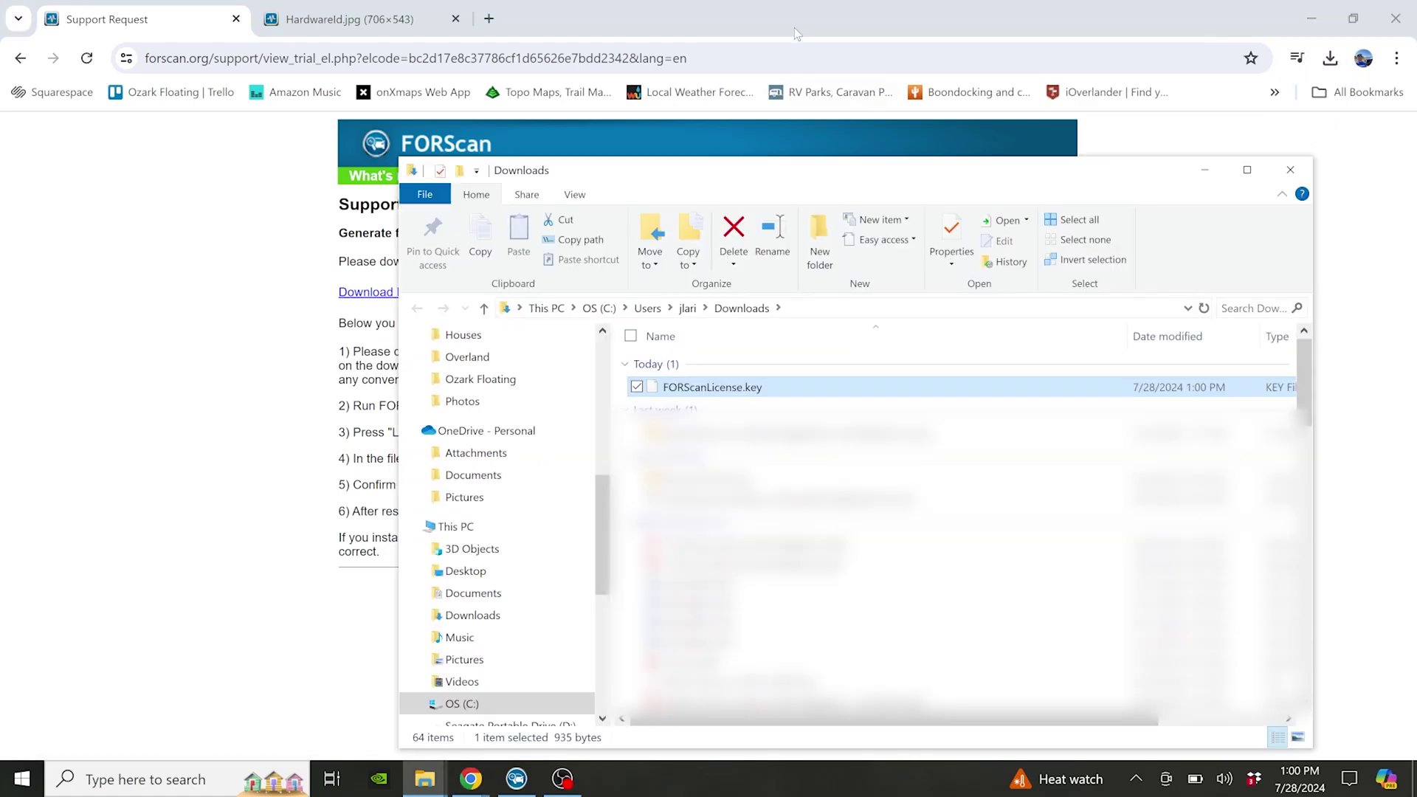
Cut FORScanLicense.key from the Downloads folder for moving
{"action": "left_click", "coordinate": [166, 20]}
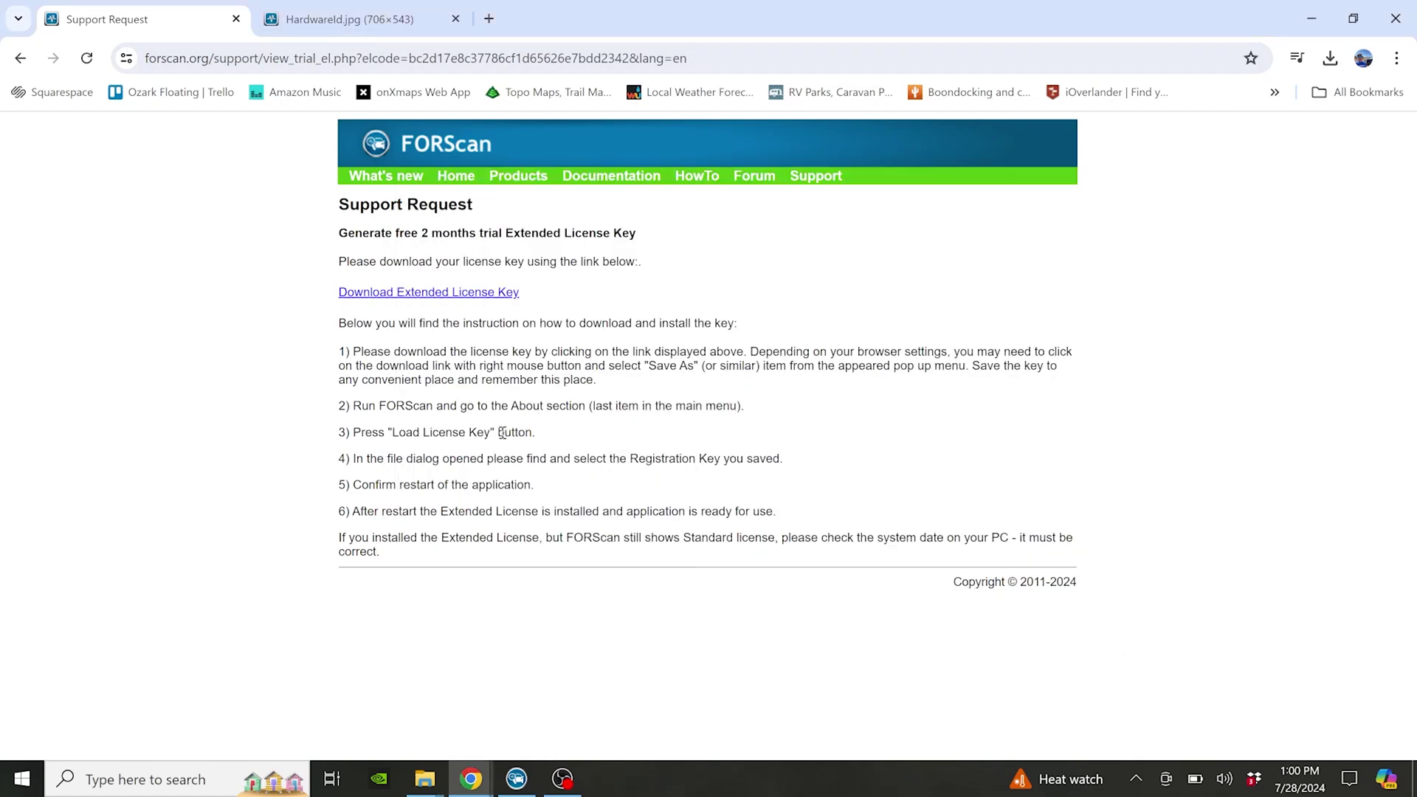
{"action": "mouse_move", "coordinate": [425, 780]}
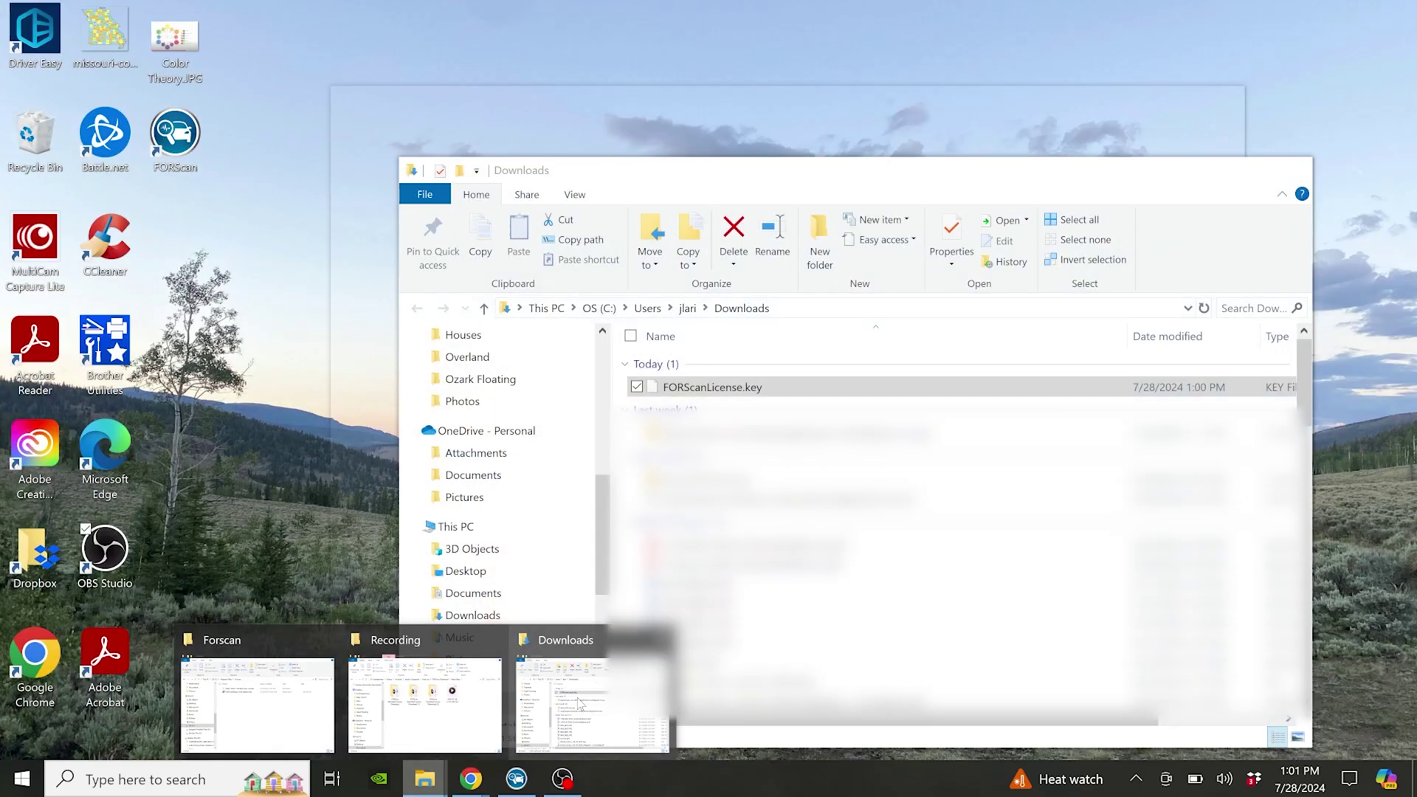
{"action": "left_click", "coordinate": [579, 705]}
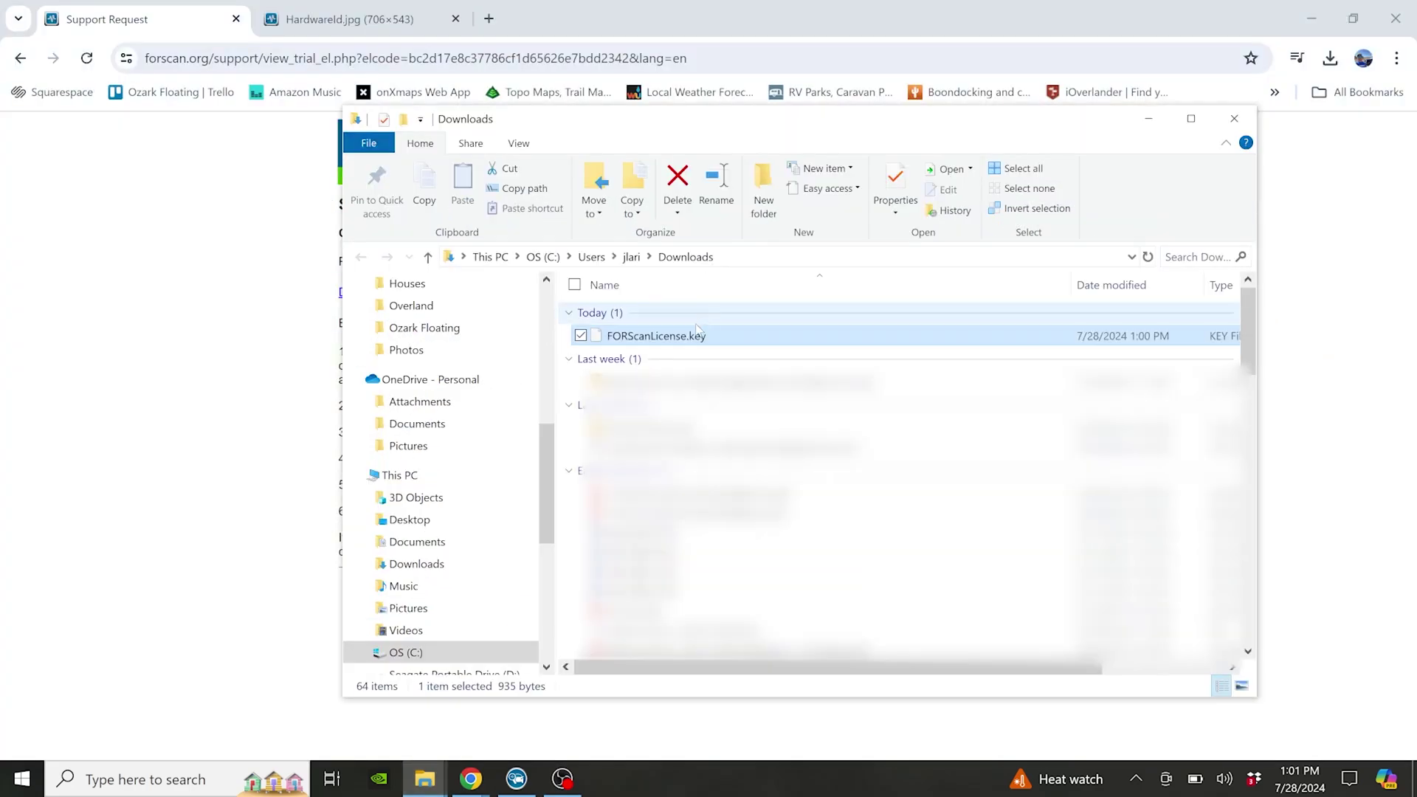
{"action": "double_click", "coordinate": [681, 342]}
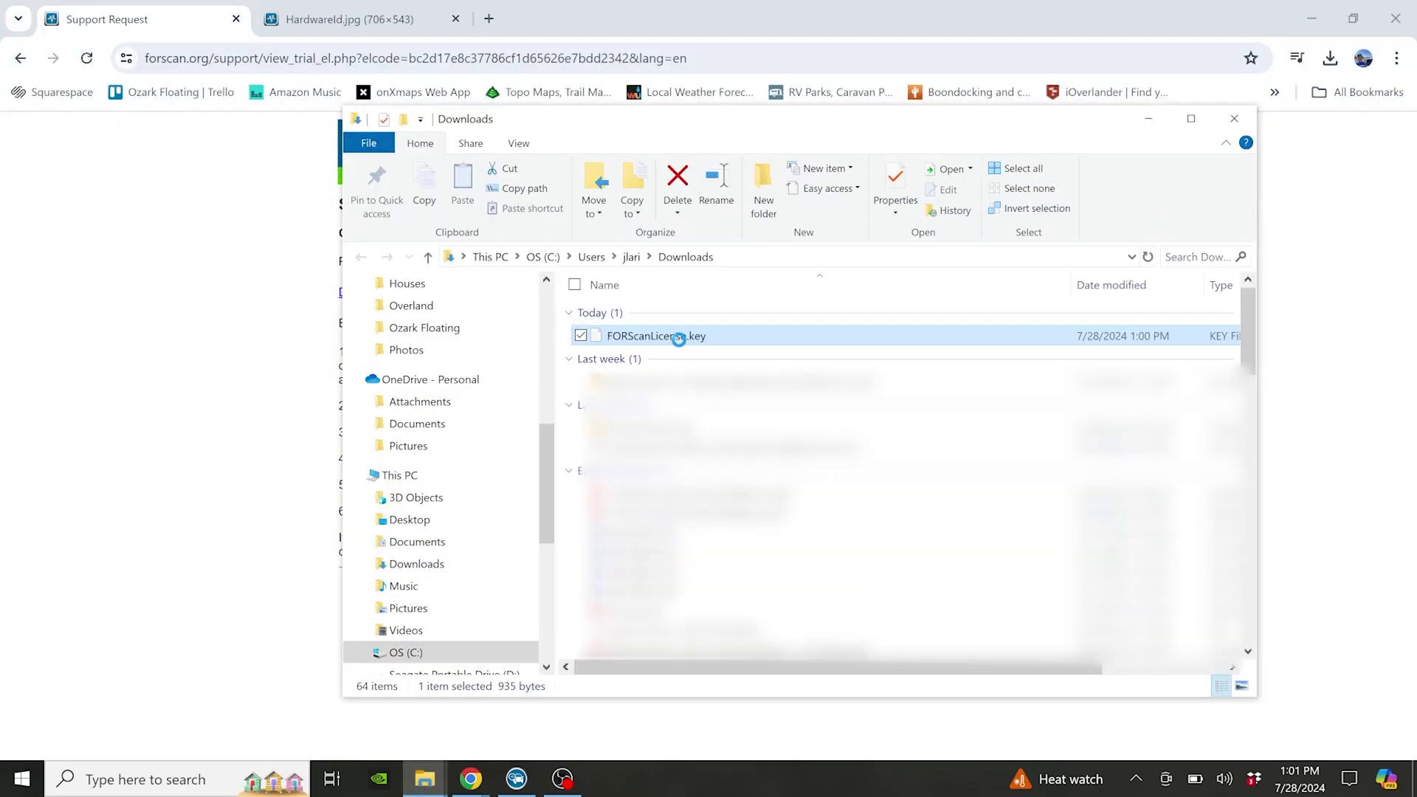
{"action": "right_click", "coordinate": [714, 340]}
{"action": "mouse_move", "coordinate": [510, 549]}
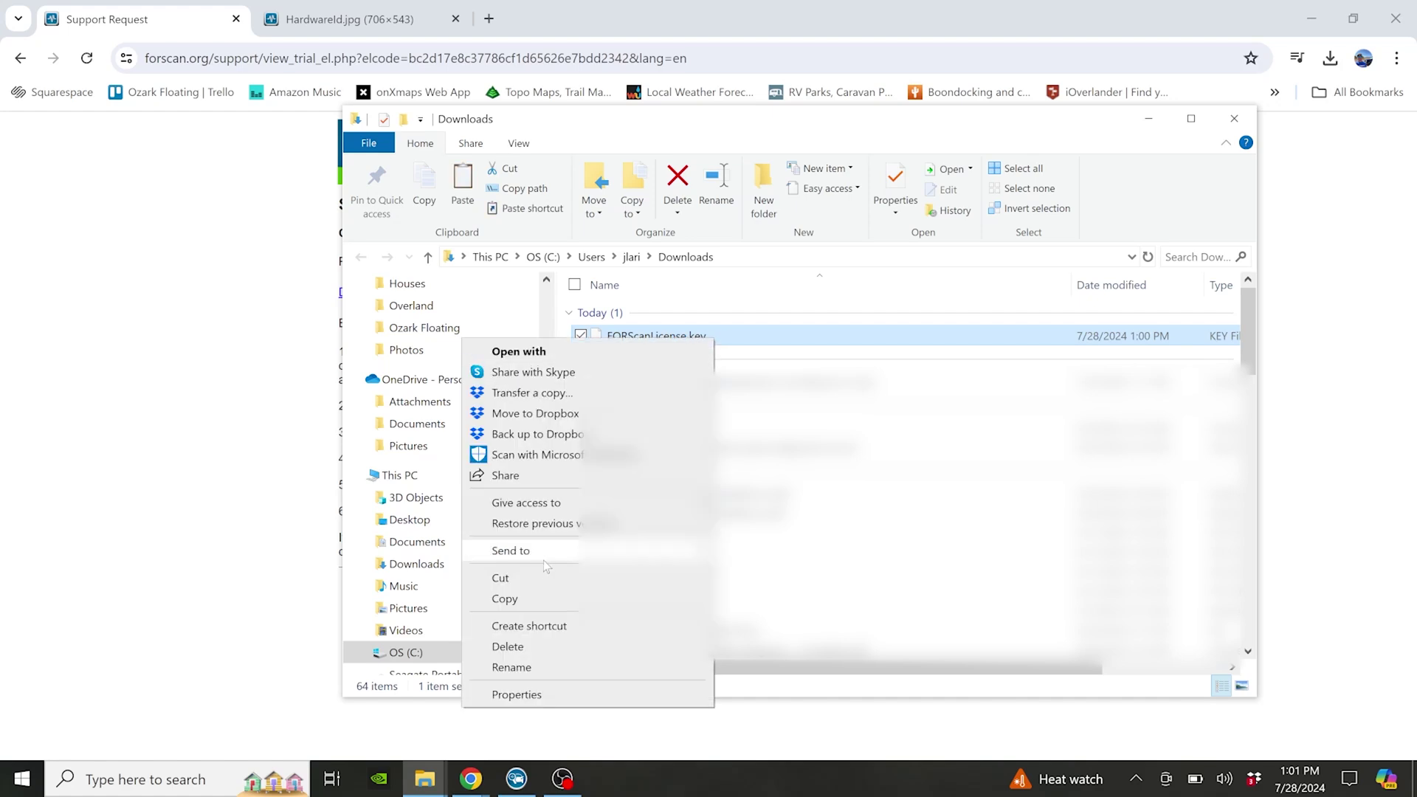
{"action": "left_click", "coordinate": [544, 581]}
{"action": "scroll", "coordinate": [442, 465], "scroll_direction": "up", "scroll_amount": 5}
{"action": "scroll", "coordinate": [444, 466], "scroll_direction": "down", "scroll_amount": 5}
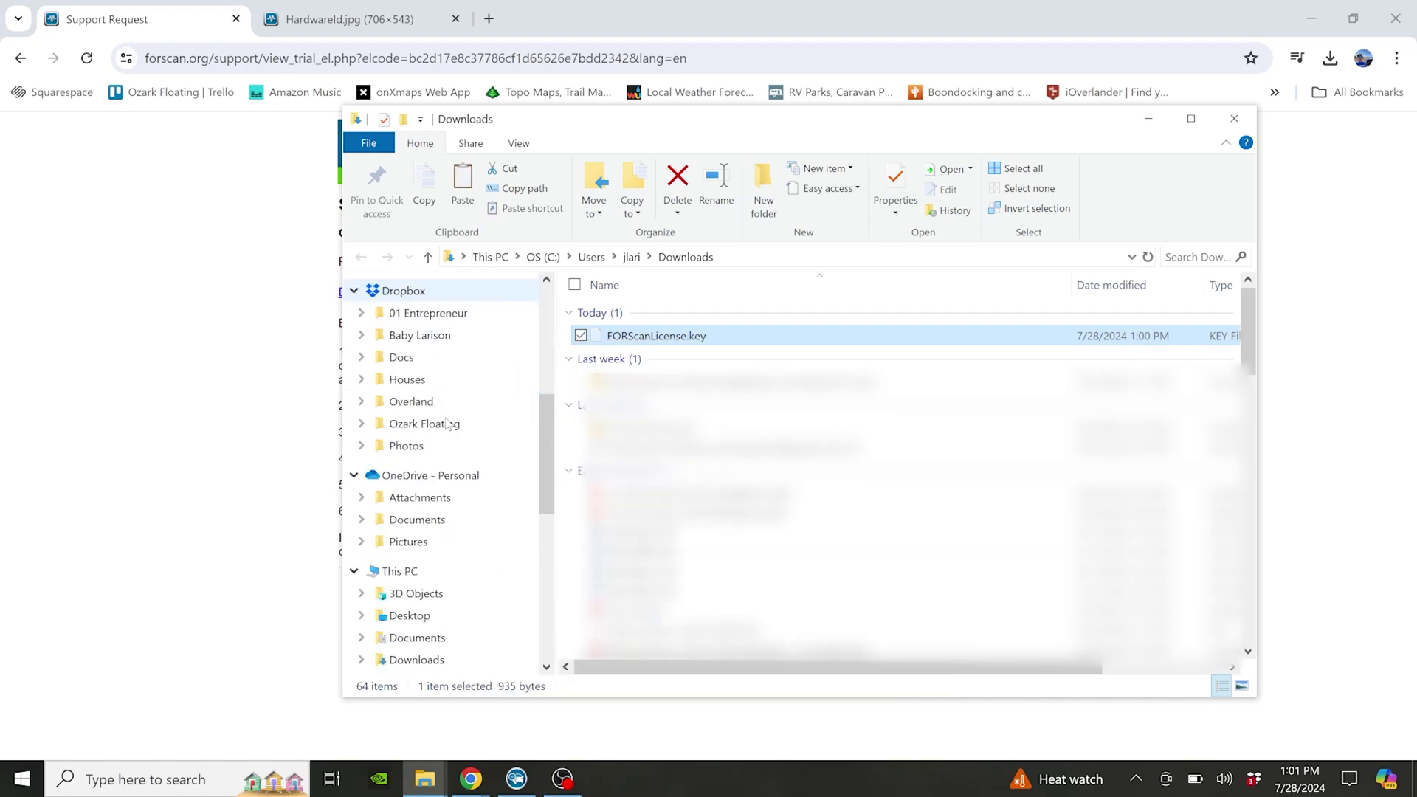
{"action": "scroll", "coordinate": [437, 432], "scroll_direction": "down", "scroll_amount": 3}
{"action": "scroll", "coordinate": [436, 433], "scroll_direction": "down", "scroll_amount": 3}
Paste the key into C:\Program Files\Forscan, granting administrator permission
{"action": "left_click", "coordinate": [427, 443]}
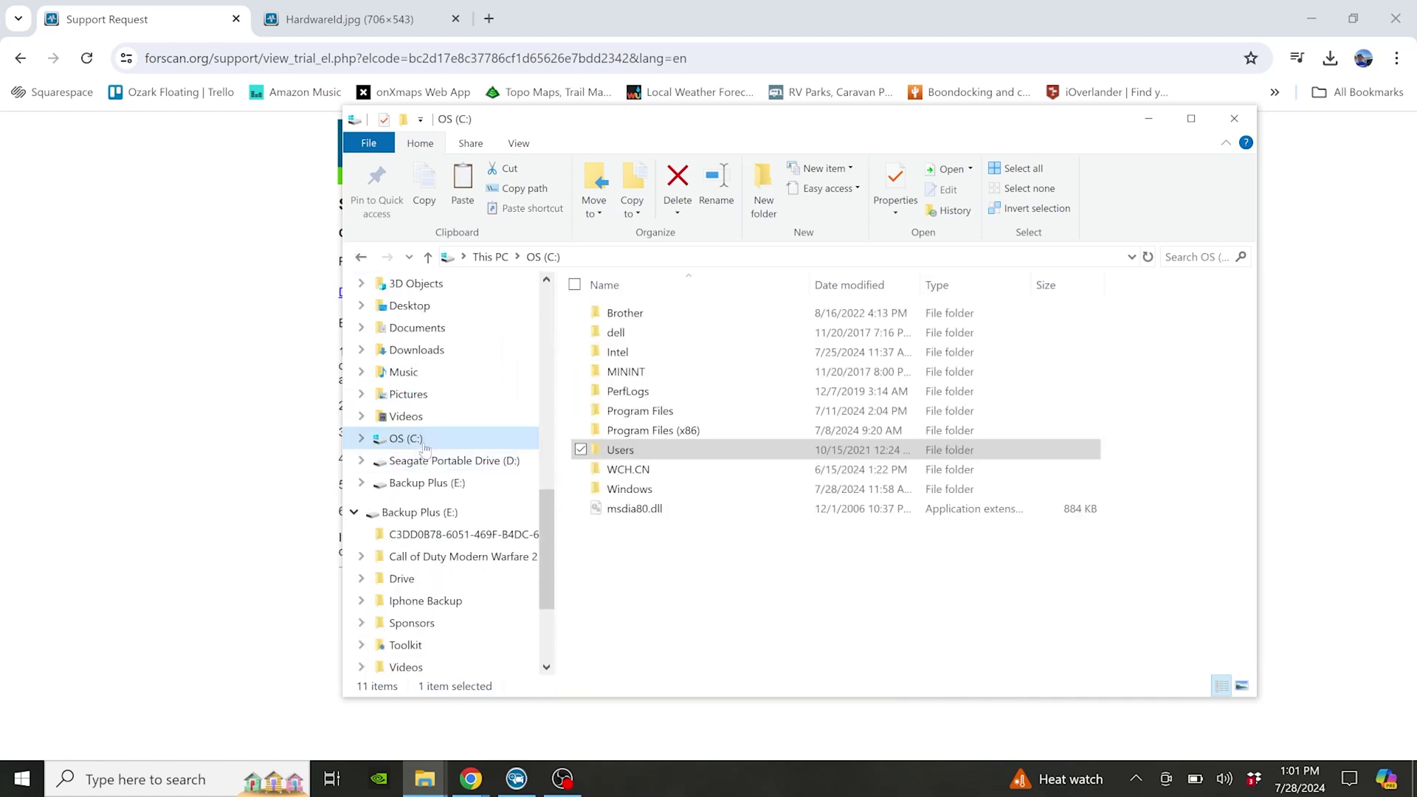
{"action": "double_click", "coordinate": [702, 411]}
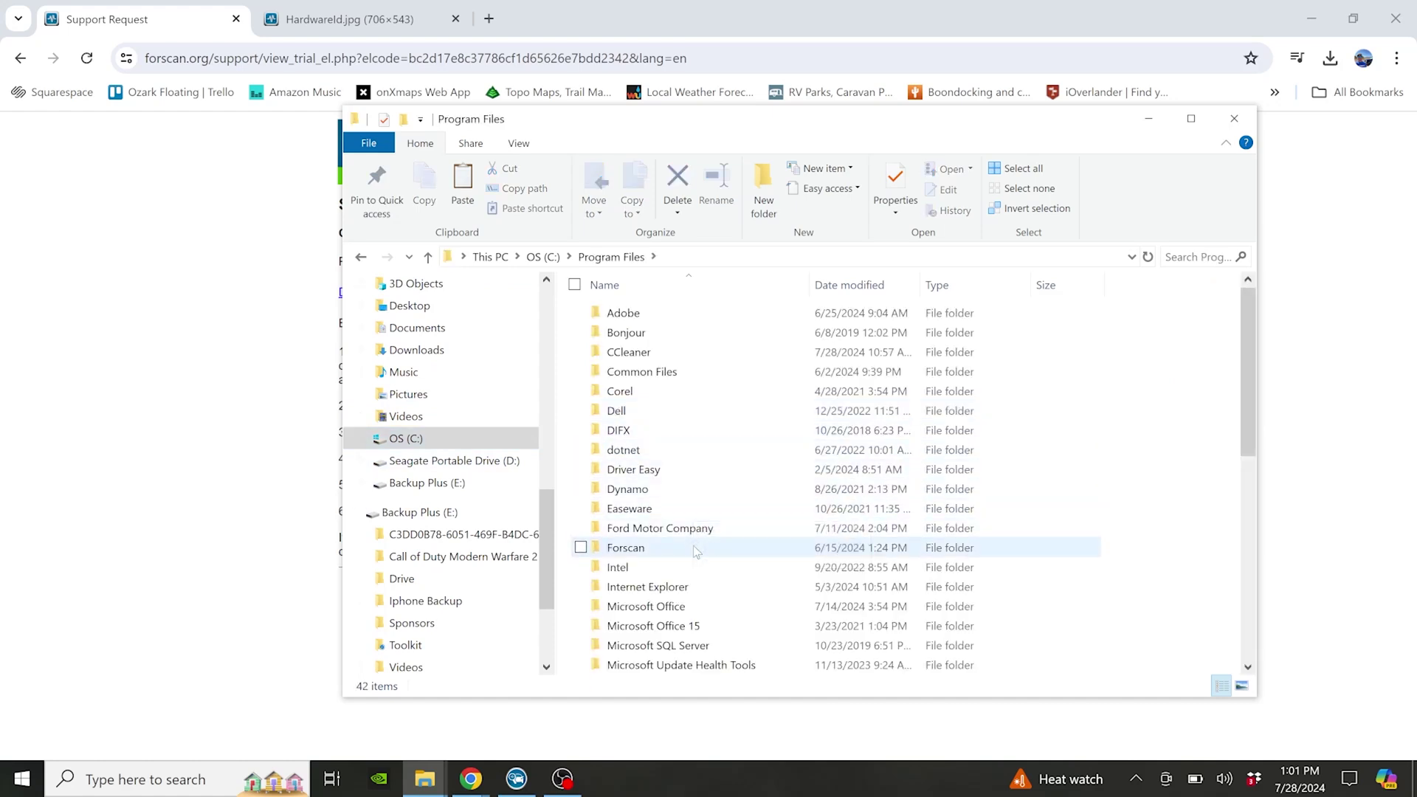
{"action": "left_click", "coordinate": [694, 546]}
{"action": "double_click", "coordinate": [693, 548]}
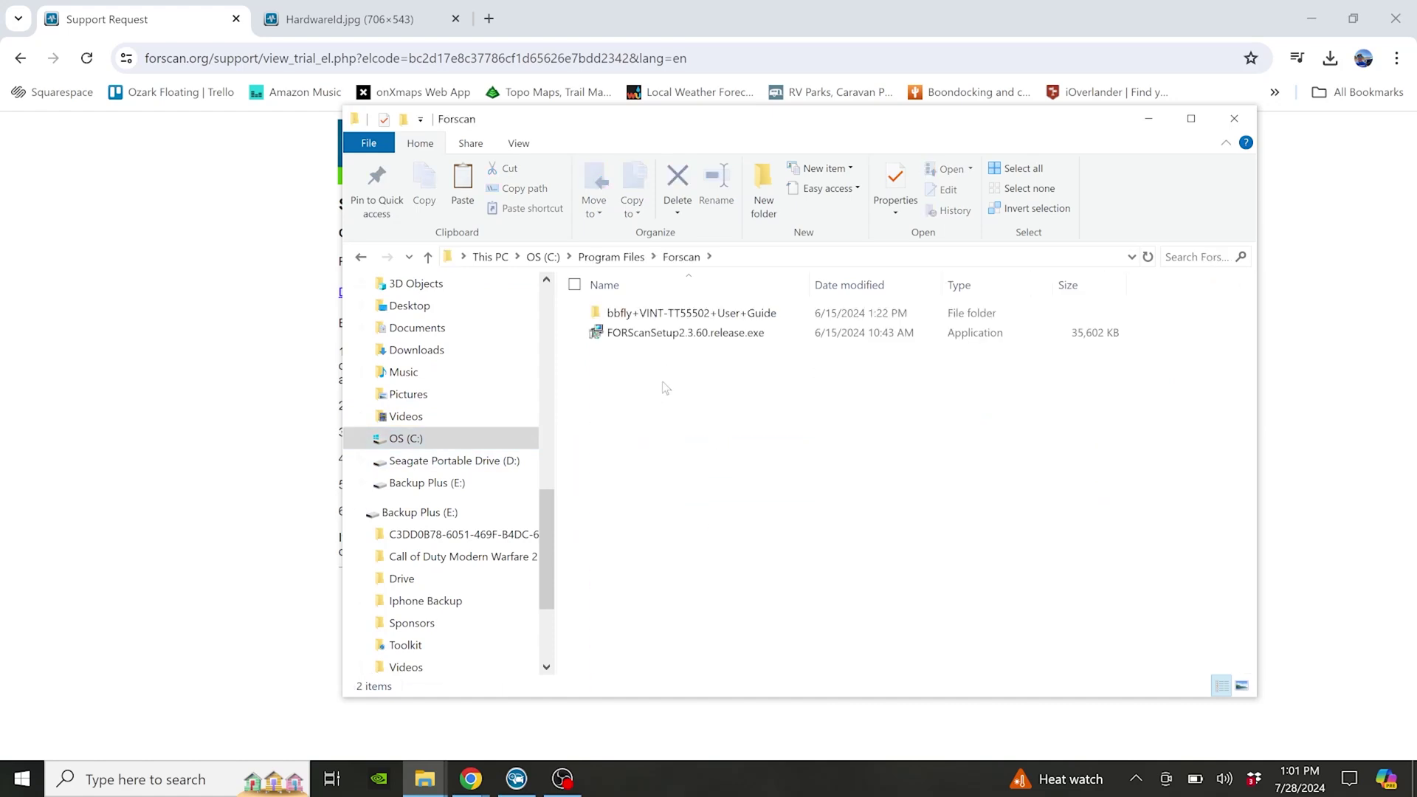
{"action": "right_click", "coordinate": [713, 397]}
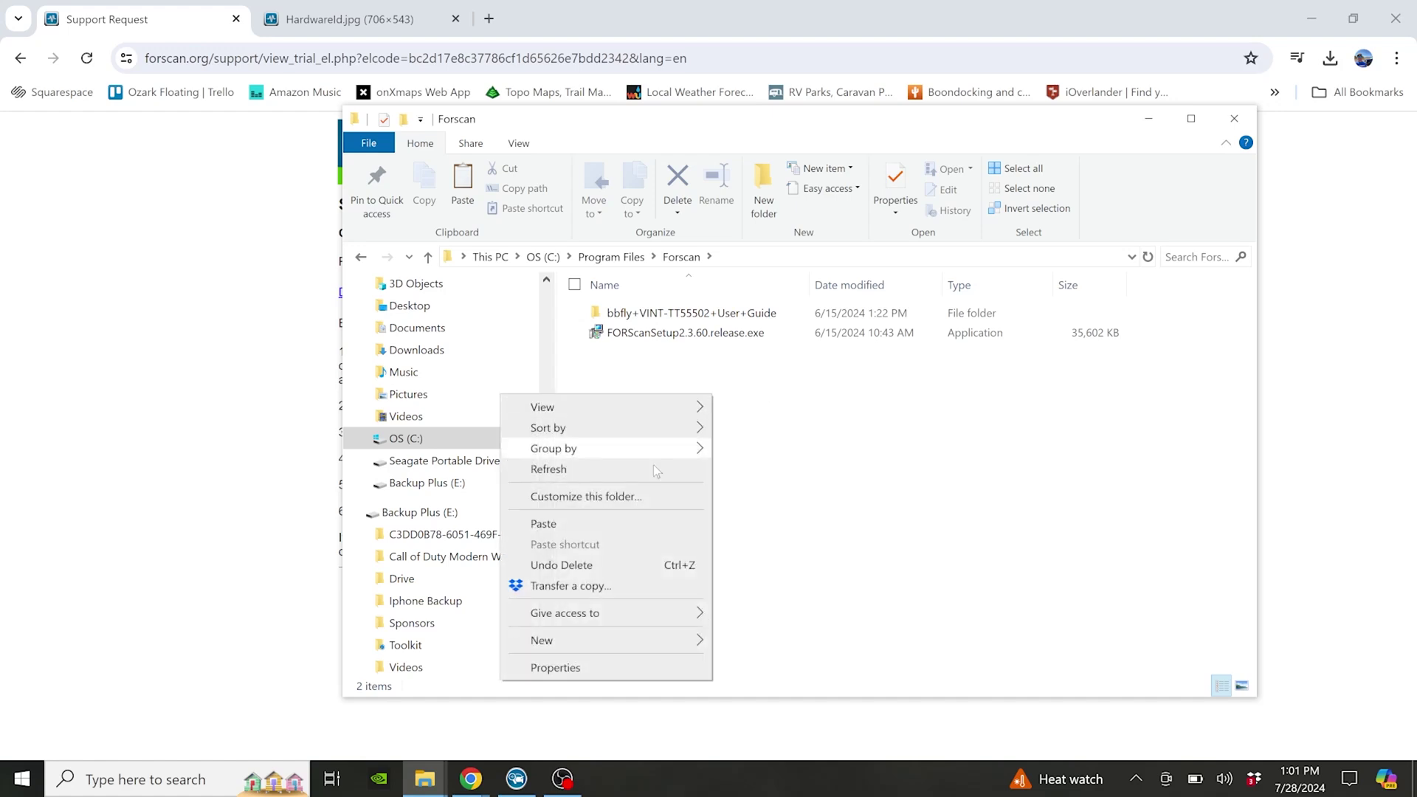
{"action": "left_click", "coordinate": [636, 526]}
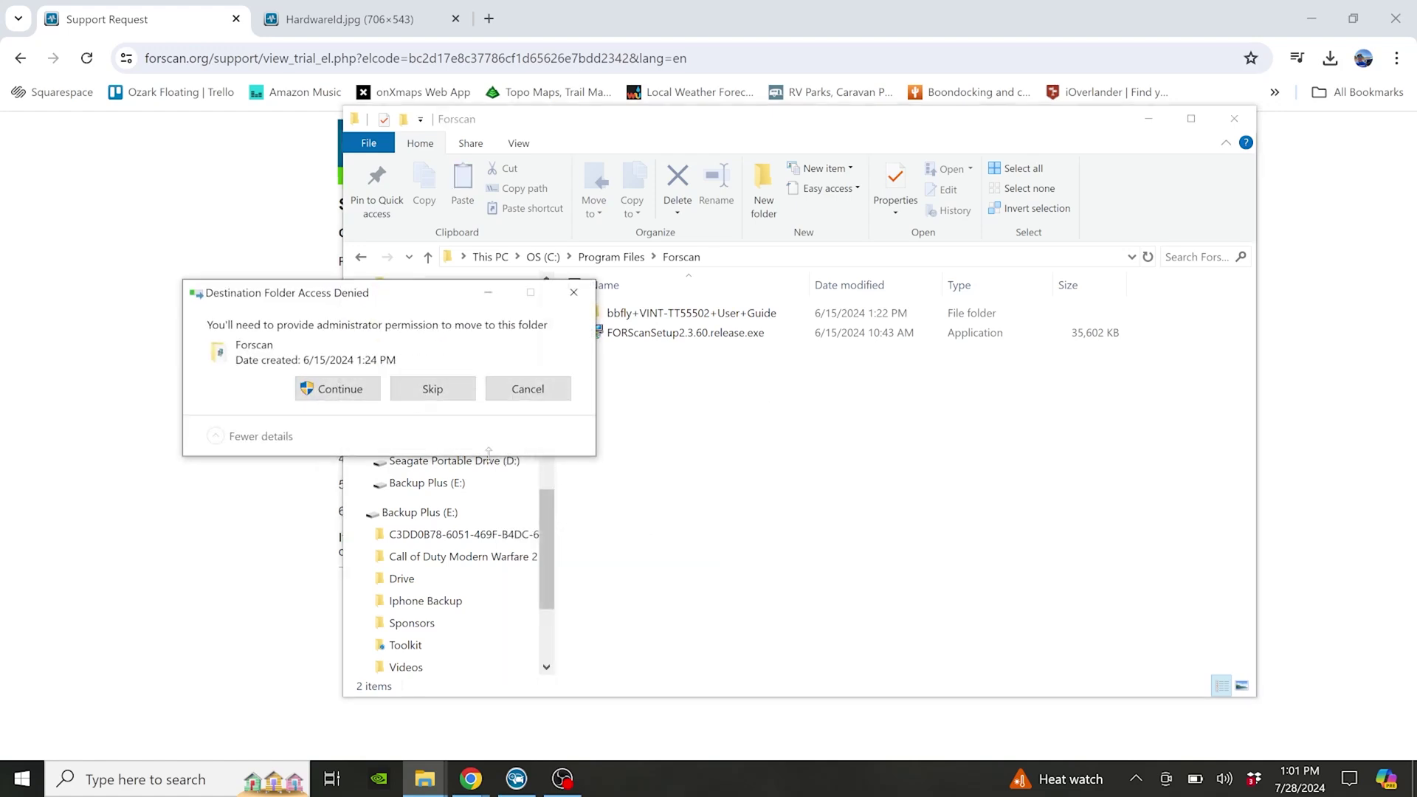
{"action": "left_click", "coordinate": [359, 394]}
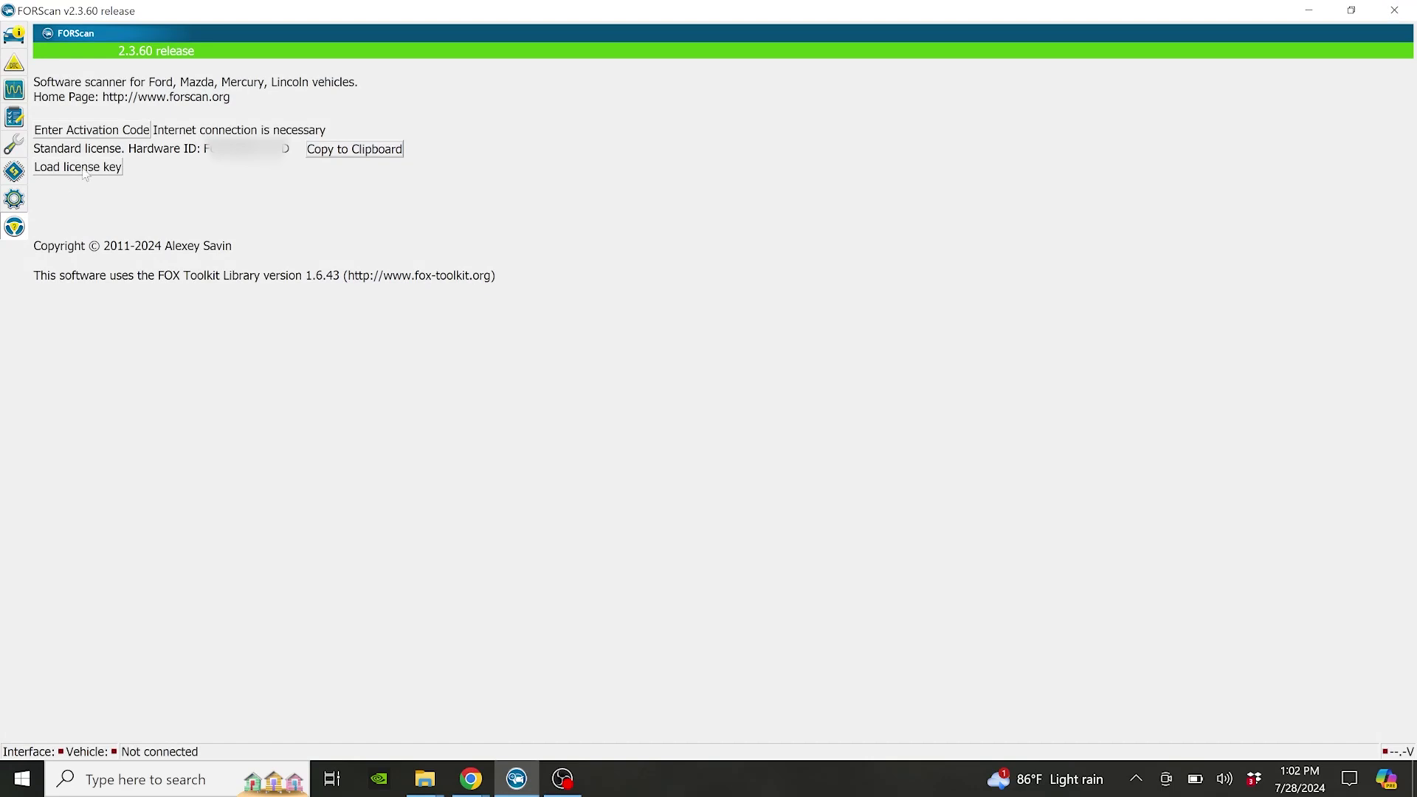
Load FORScanLicense.key from C:\Program Files\Forscan and agree to restart FORScan
{"action": "left_click", "coordinate": [84, 169]}
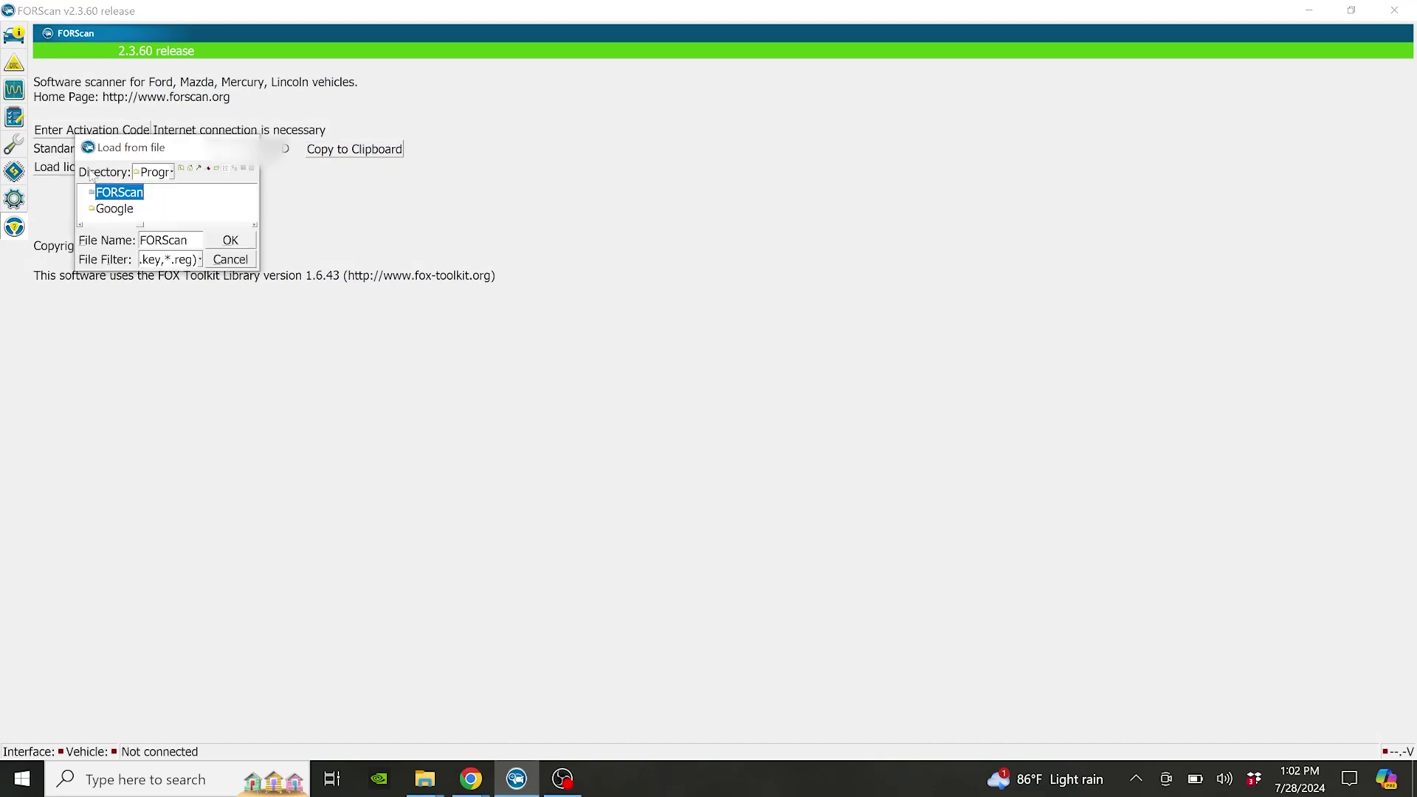
{"action": "mouse_move", "coordinate": [258, 269]}
{"action": "left_mouse_down"}
{"action": "mouse_move", "coordinate": [928, 563]}
{"action": "mouse_move", "coordinate": [1064, 570]}
{"action": "left_mouse_up"}
{"action": "left_click", "coordinate": [222, 172]}
{"action": "left_click", "coordinate": [255, 194]}
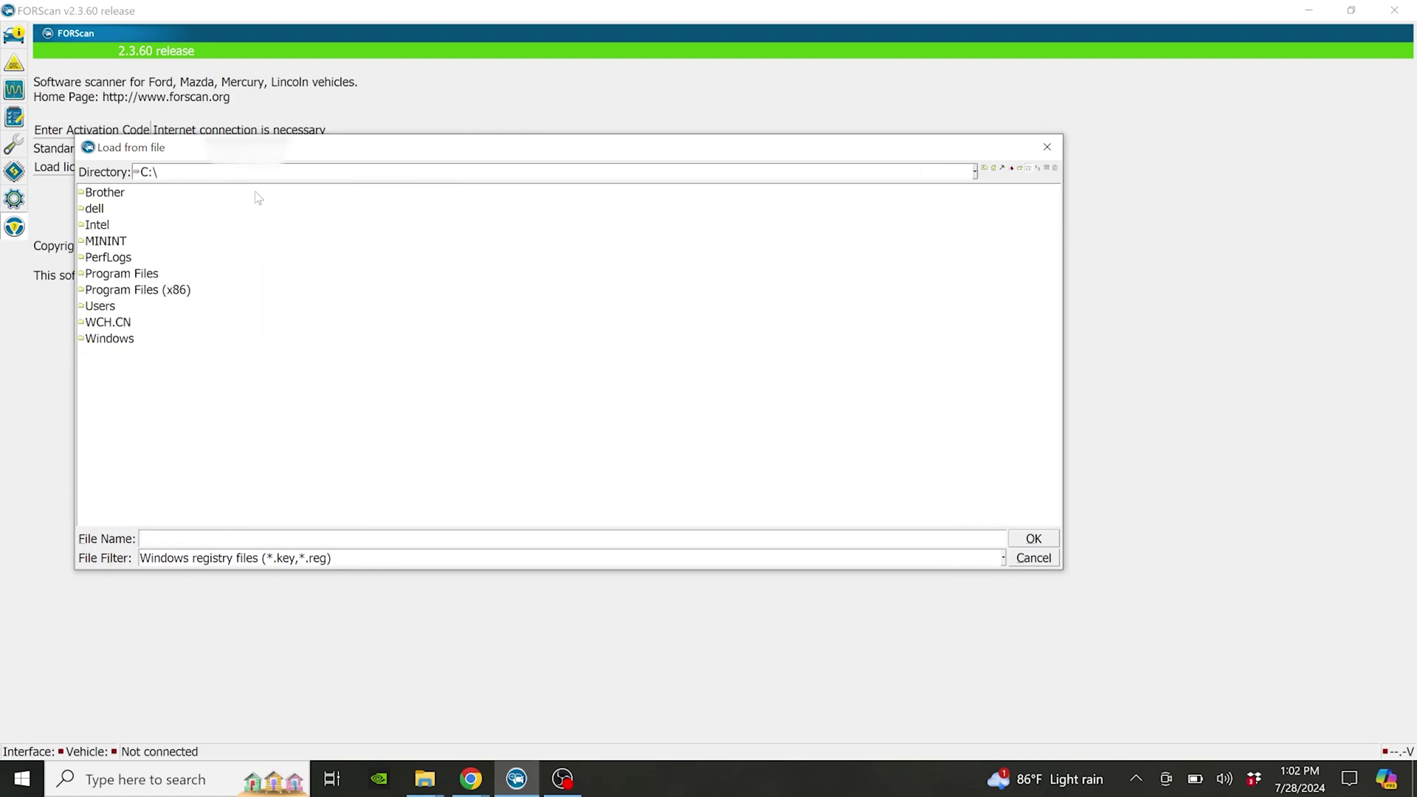
{"action": "double_click", "coordinate": [135, 274]}
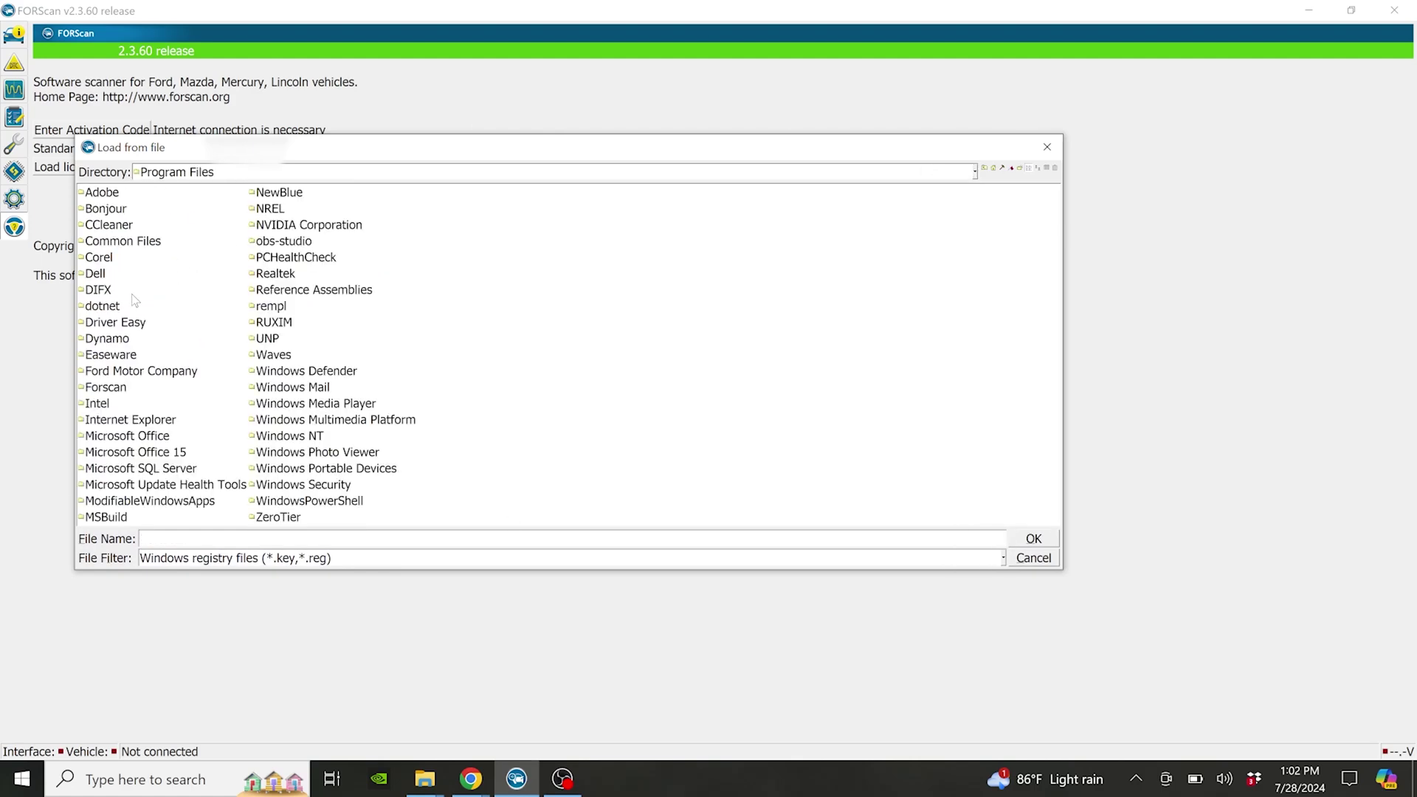
{"action": "double_click", "coordinate": [111, 388]}
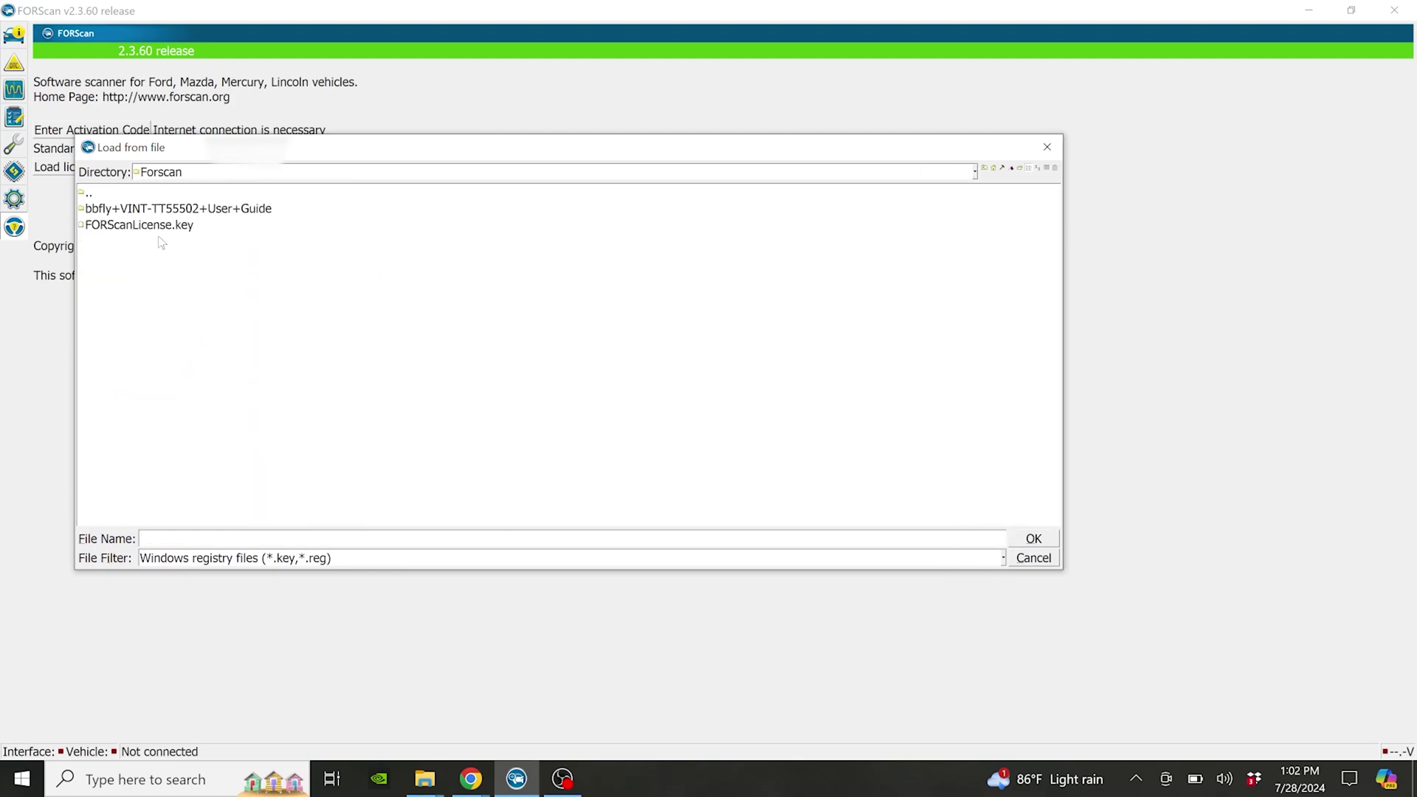
{"action": "left_click", "coordinate": [166, 226]}
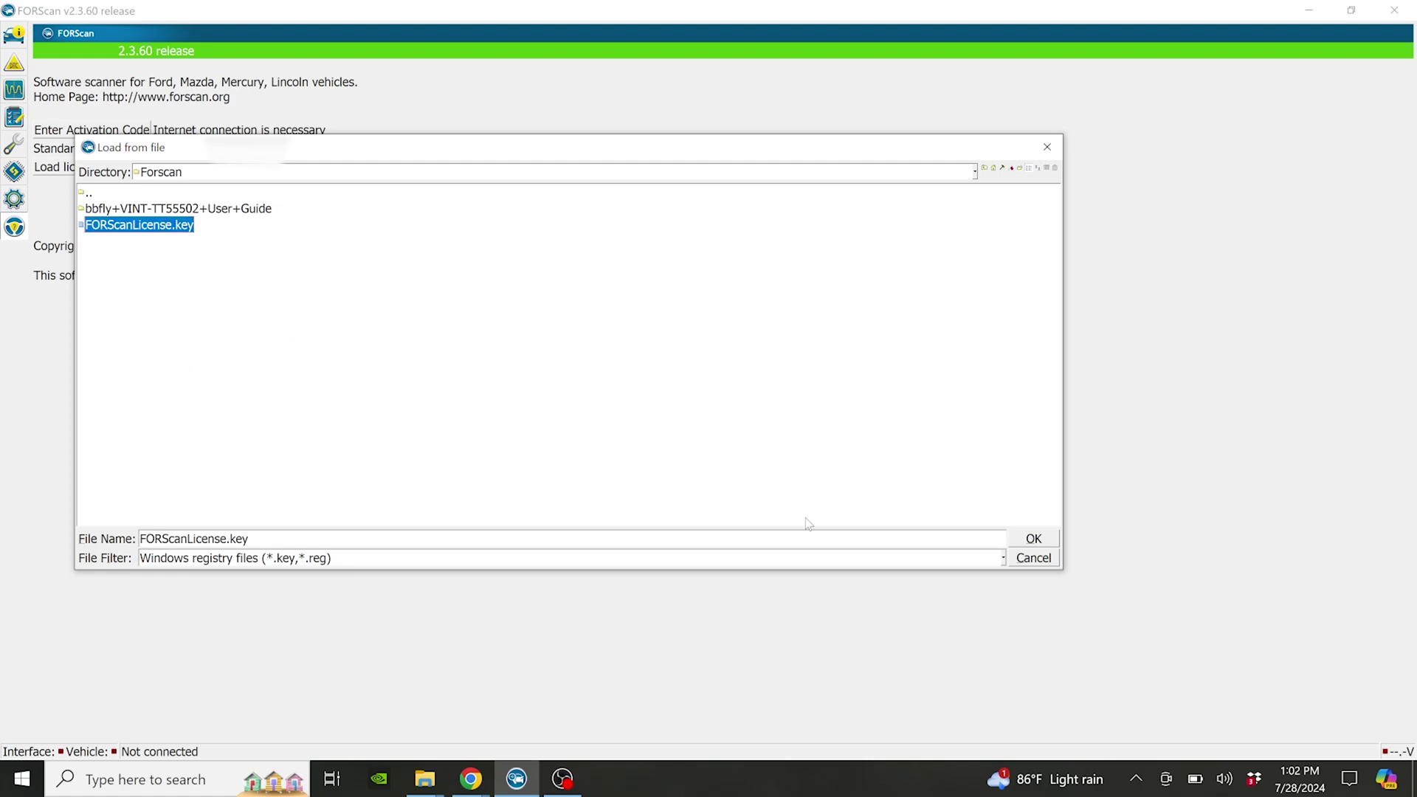
{"action": "left_click", "coordinate": [1033, 540]}
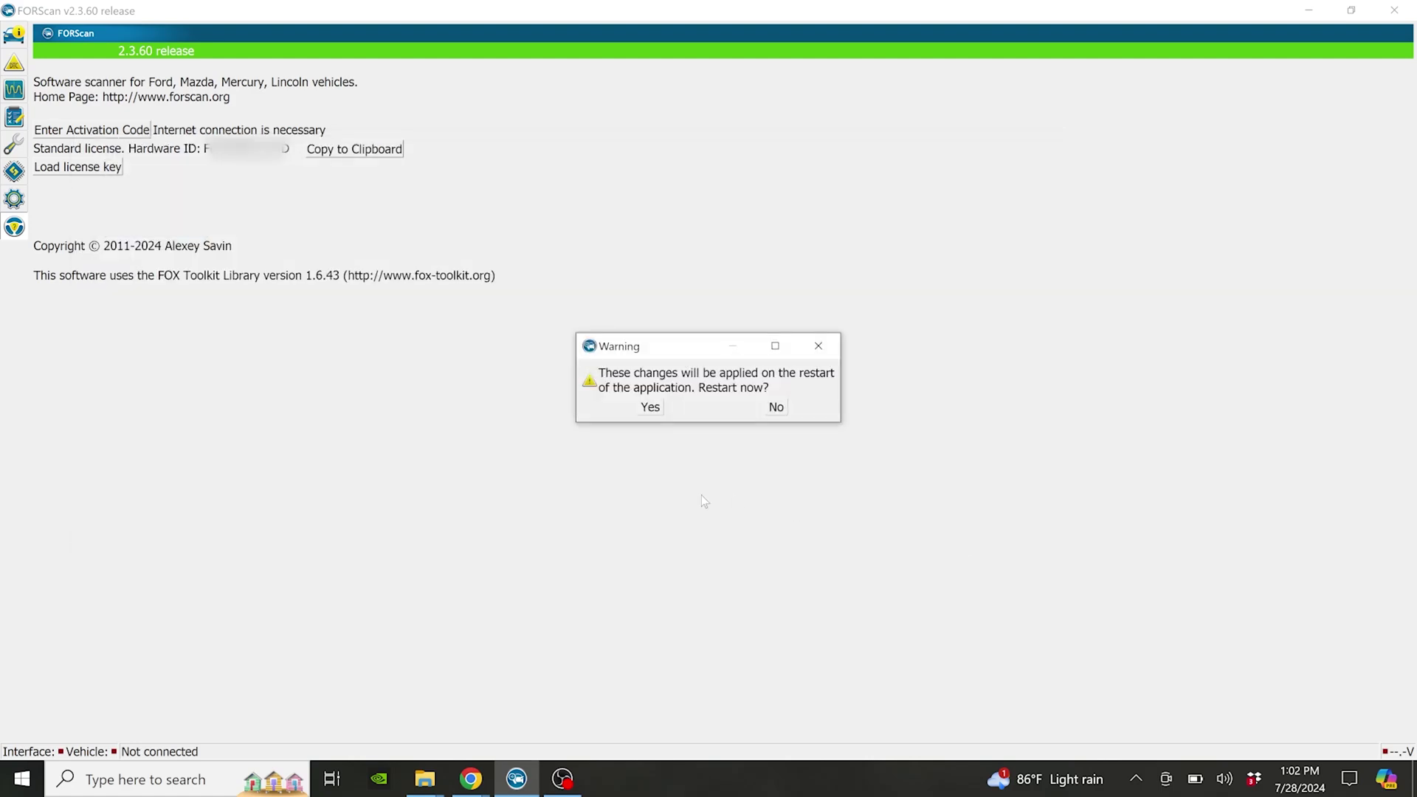
{"action": "left_click", "coordinate": [649, 408]}
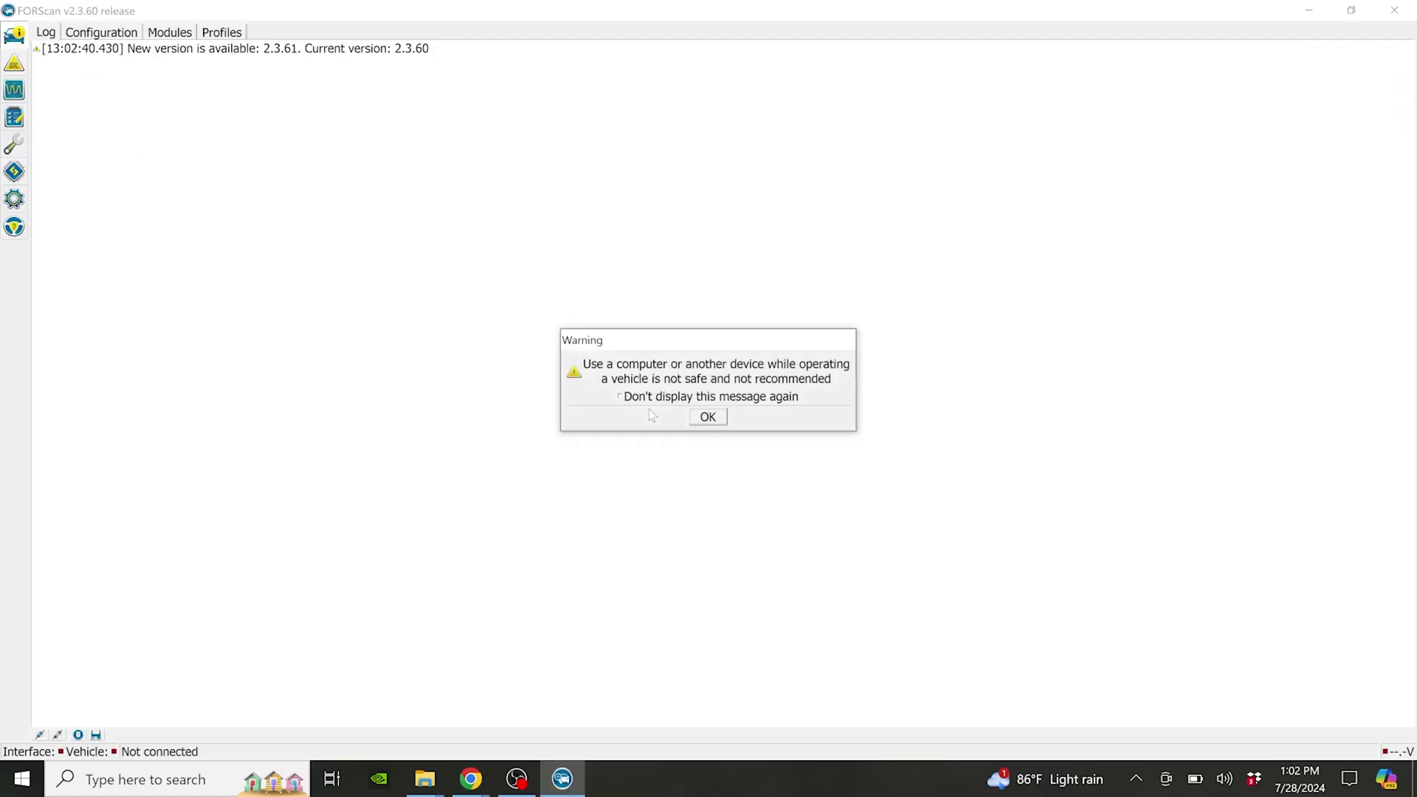
Dismiss the startup warning and show the About page's Extended license valid until 2024-09-28
{"action": "left_click", "coordinate": [710, 417]}
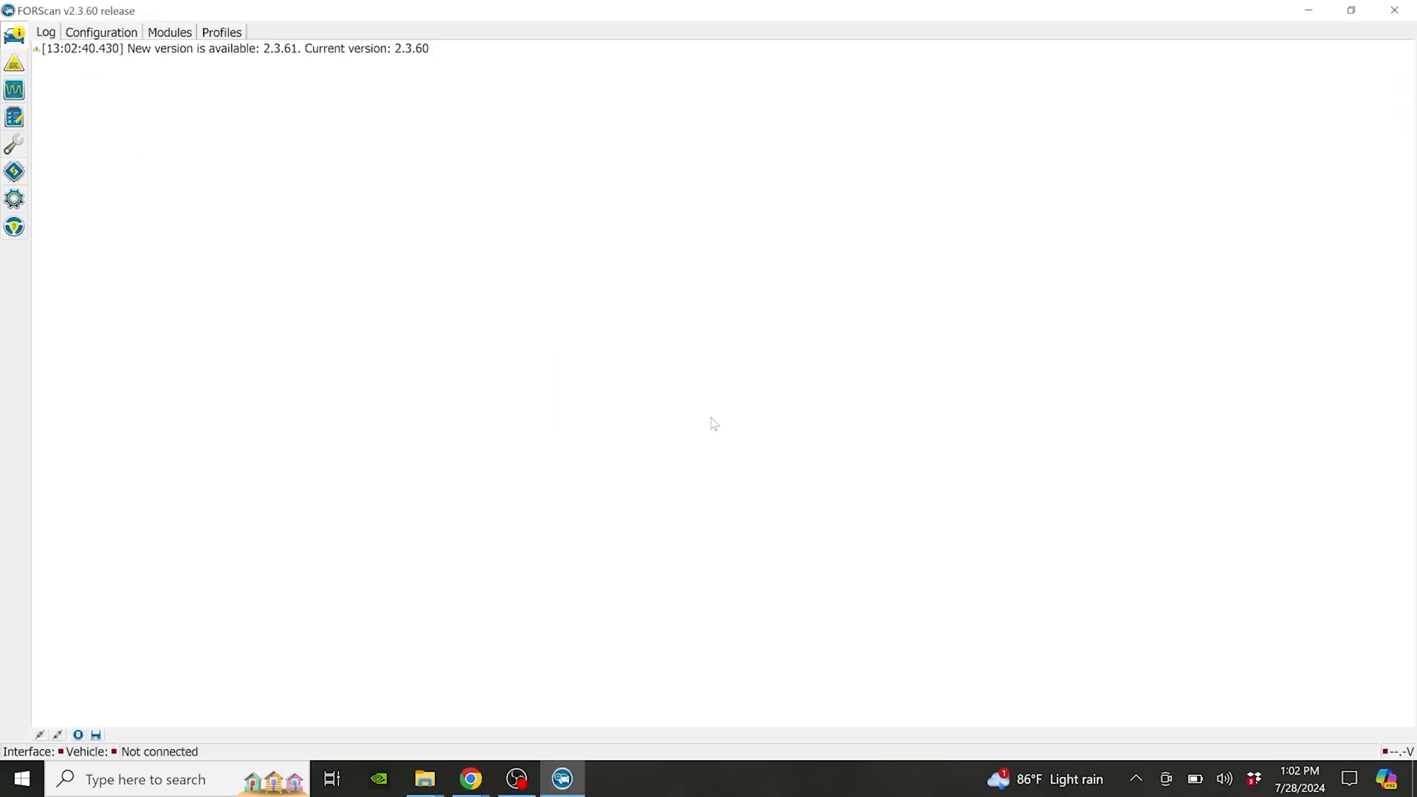
{"action": "left_click", "coordinate": [14, 234]}
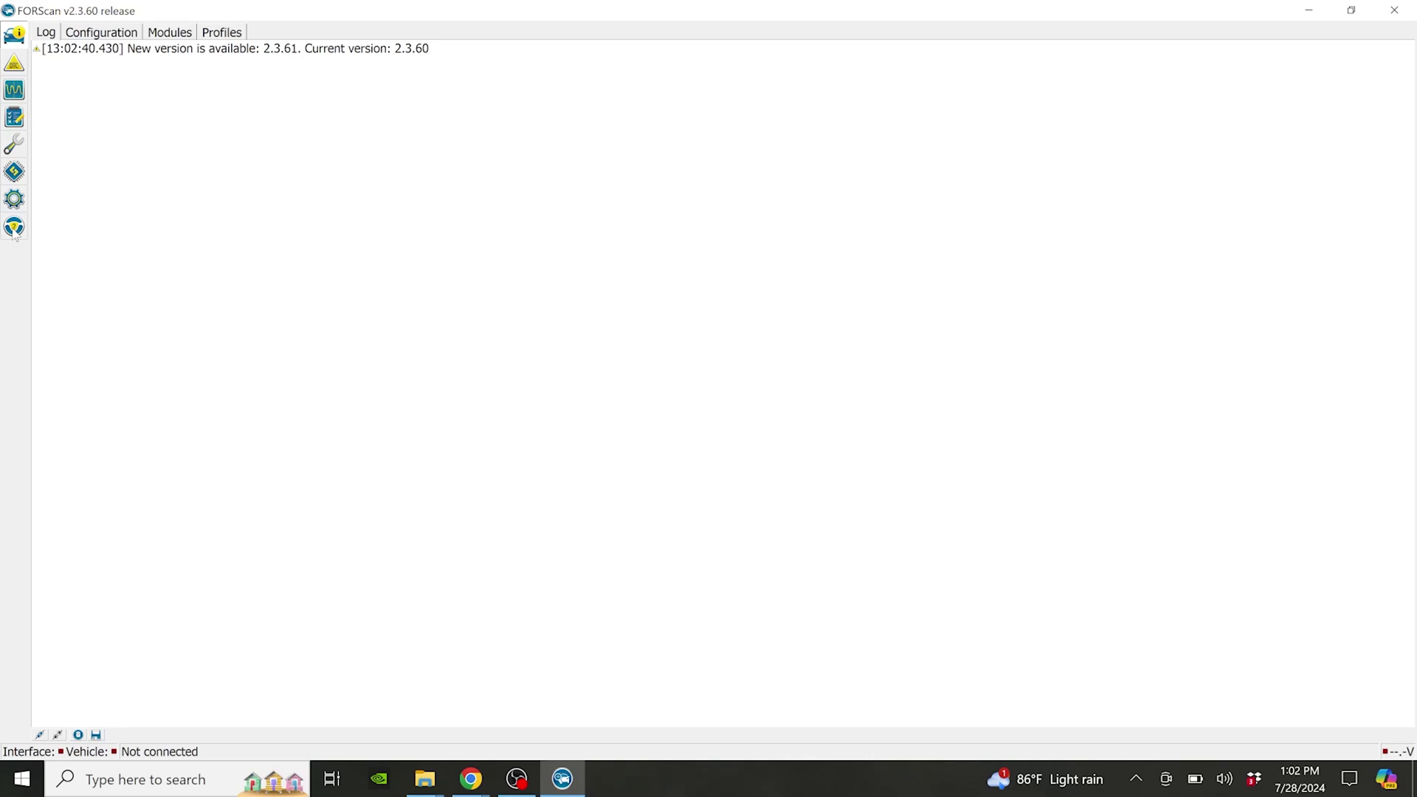